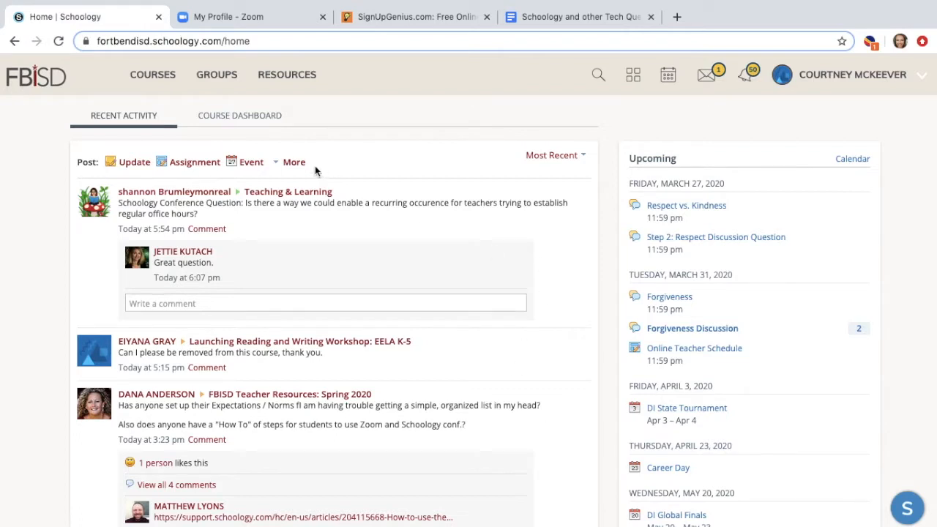
Switch to Zoom's meetings page and start scheduling a new meeting with the topic "Office Hours 2".
click(274, 26)
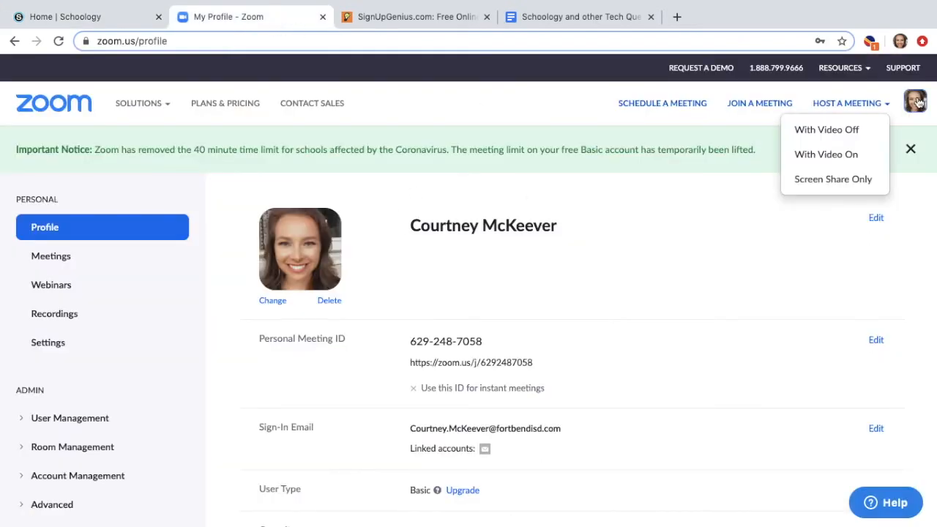
mouse_move(918, 103)
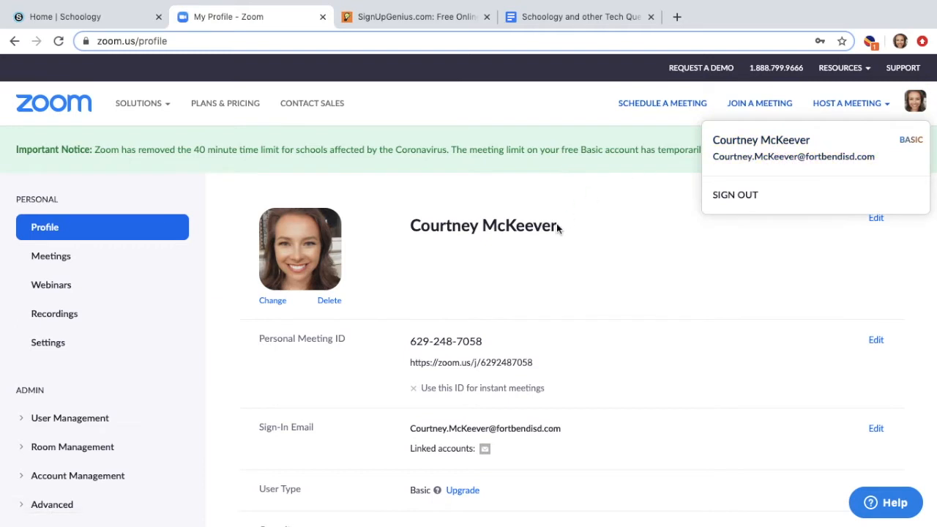
click(51, 256)
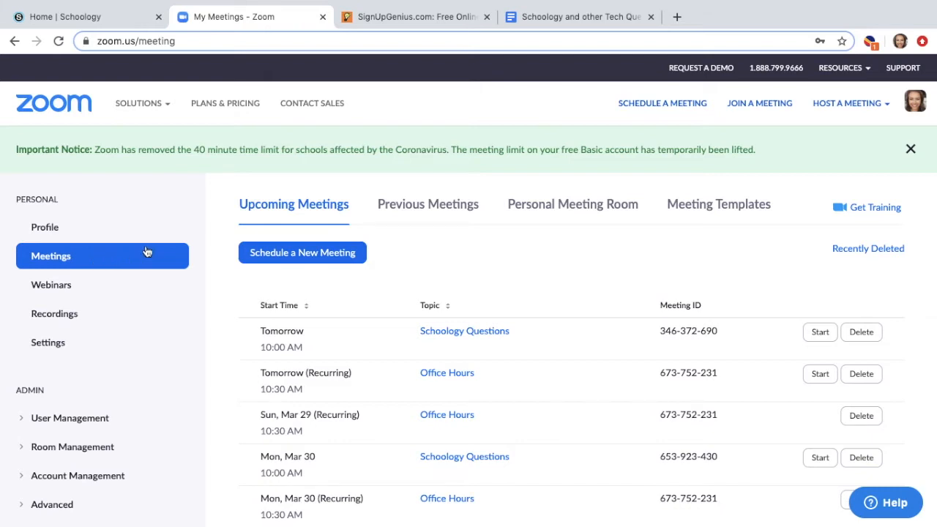
click(275, 262)
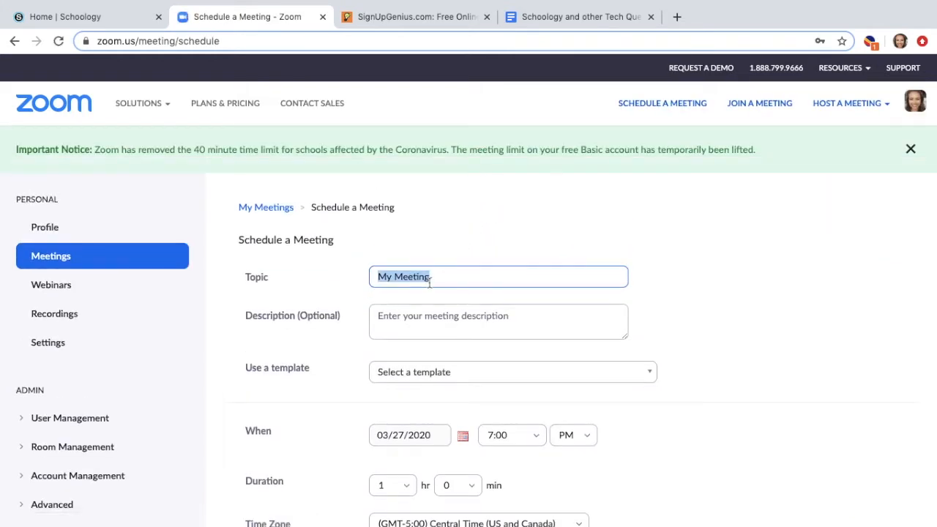
text(Office )
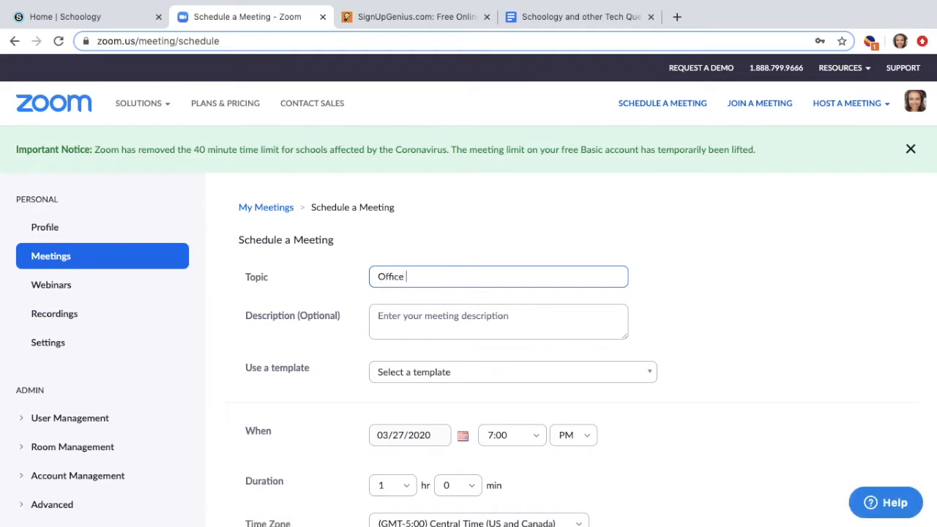
text(Hours 2)
Set the meeting's start date to 03/30/2020.
scroll(503, 333, down, 2)
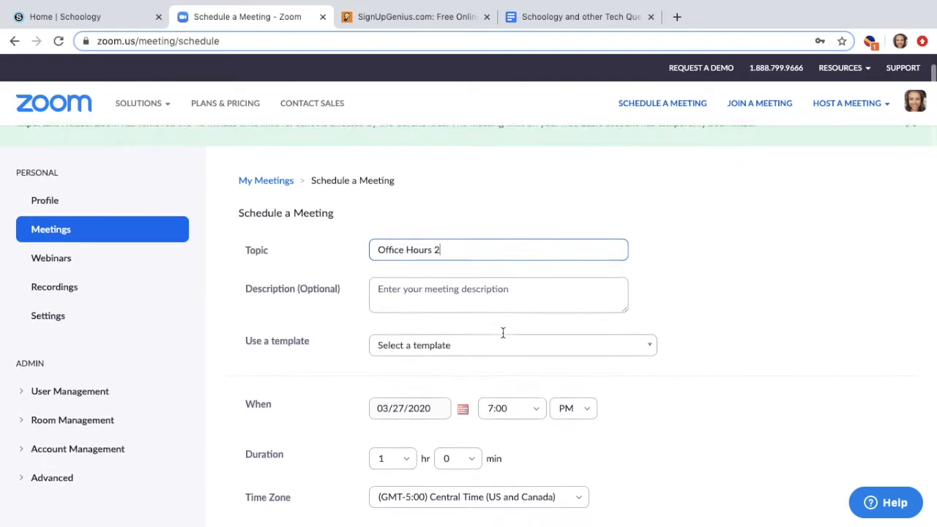
scroll(502, 337, down, 1)
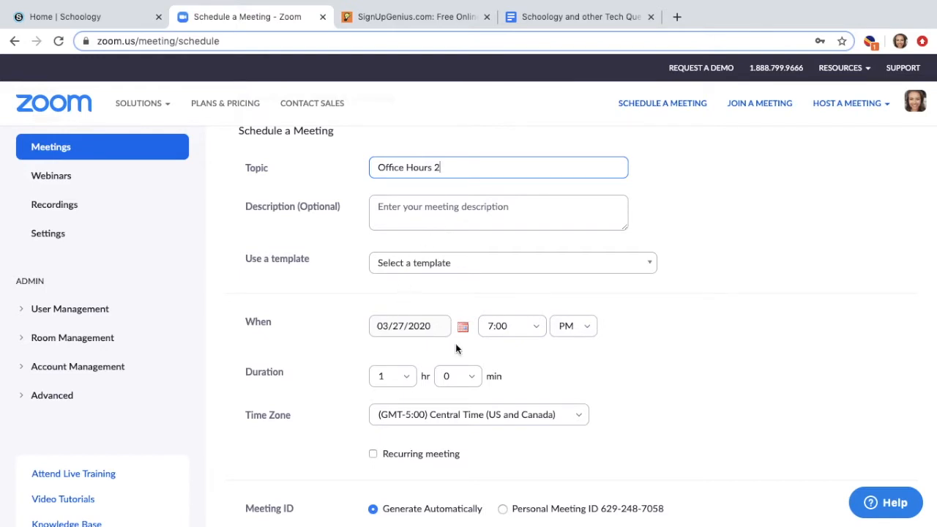
scroll(482, 342, down, 2)
click(463, 276)
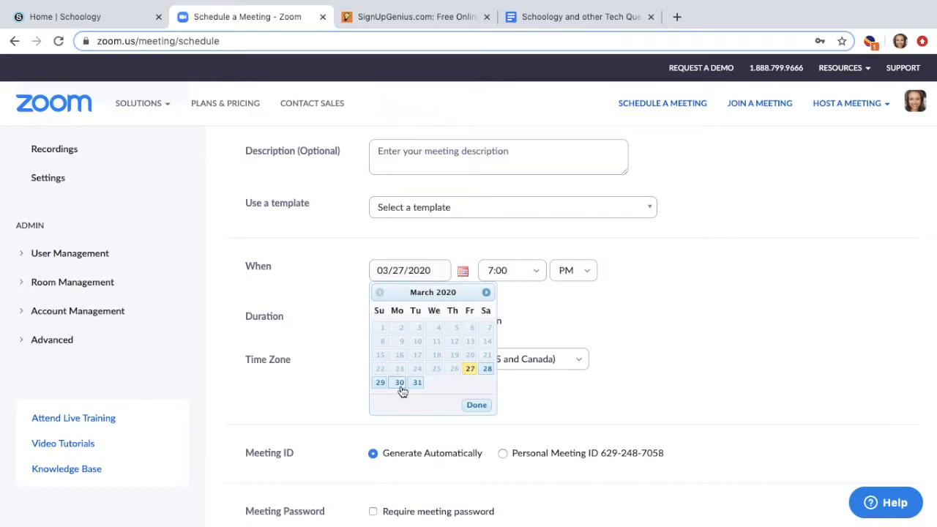
click(400, 384)
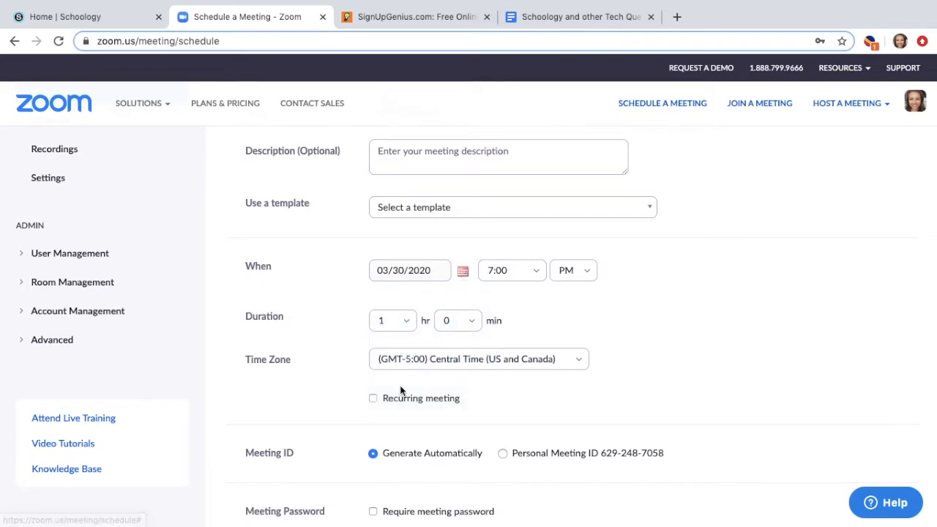
Set the meeting's start time to 10:00 AM.
click(540, 275)
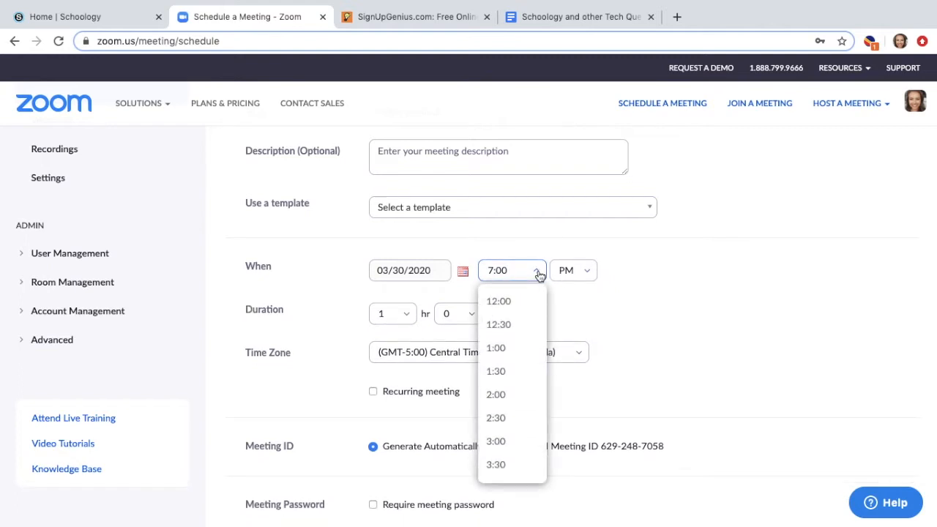
scroll(513, 361, up, 5)
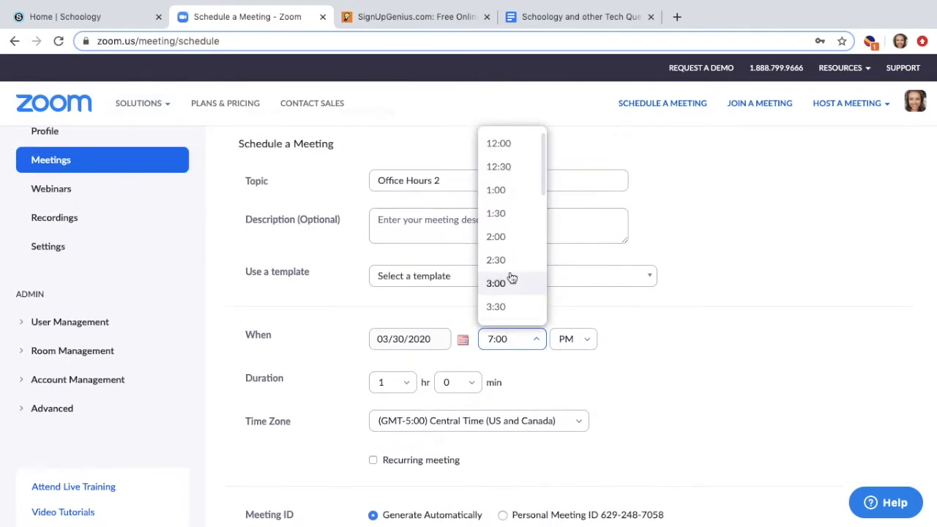
scroll(512, 279, down, 5)
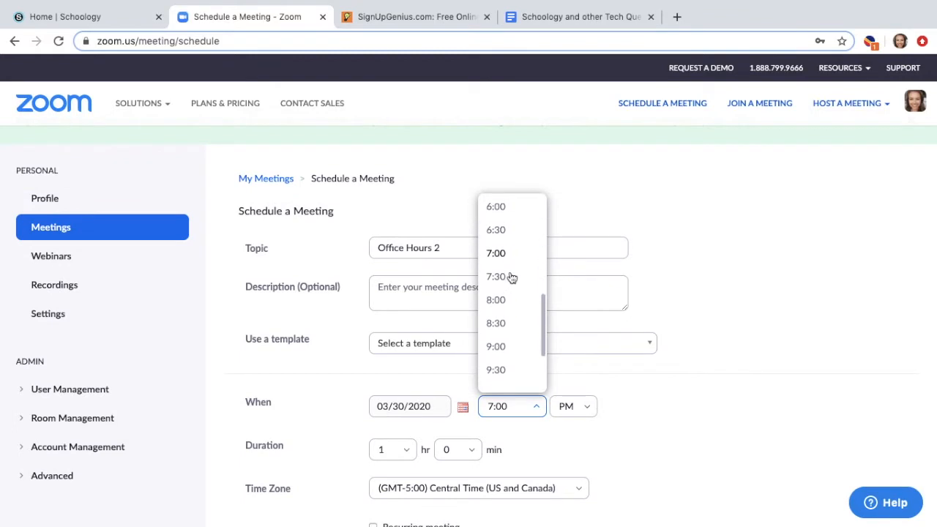
click(504, 306)
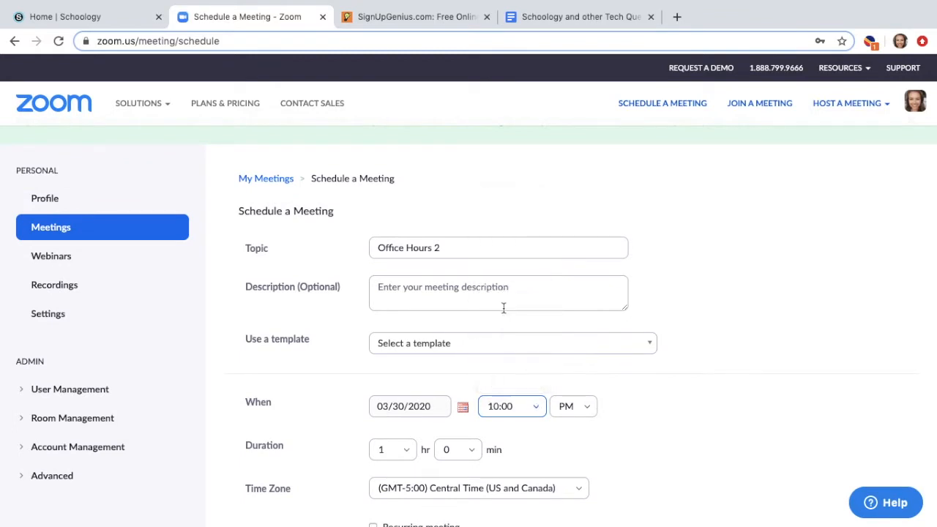
click(582, 414)
click(565, 435)
Make Office Hours 2 a recurring meeting.
scroll(570, 441, down, 2)
scroll(570, 443, down, 2)
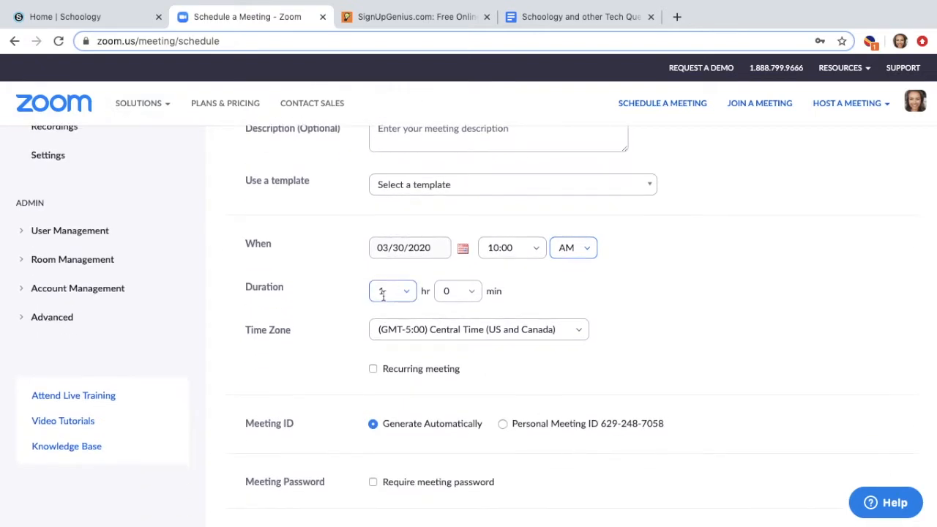
click(373, 368)
scroll(490, 382, down, 1)
scroll(490, 381, down, 3)
Try a weekly recurrence for the meeting and return it to daily.
click(517, 323)
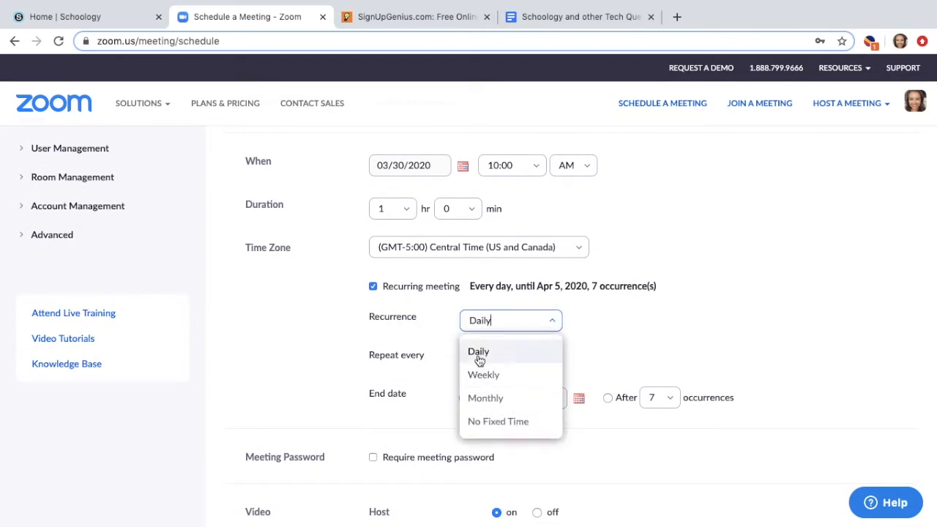
click(480, 376)
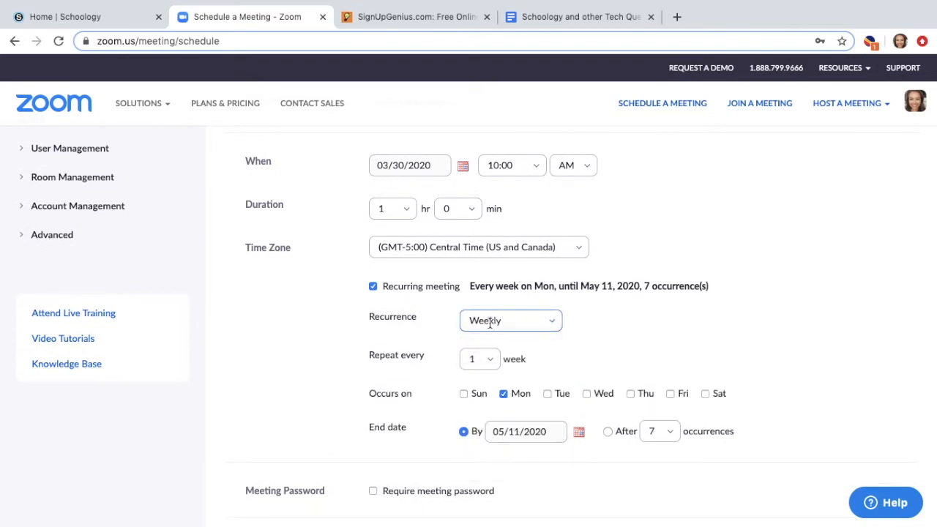
click(495, 320)
click(482, 357)
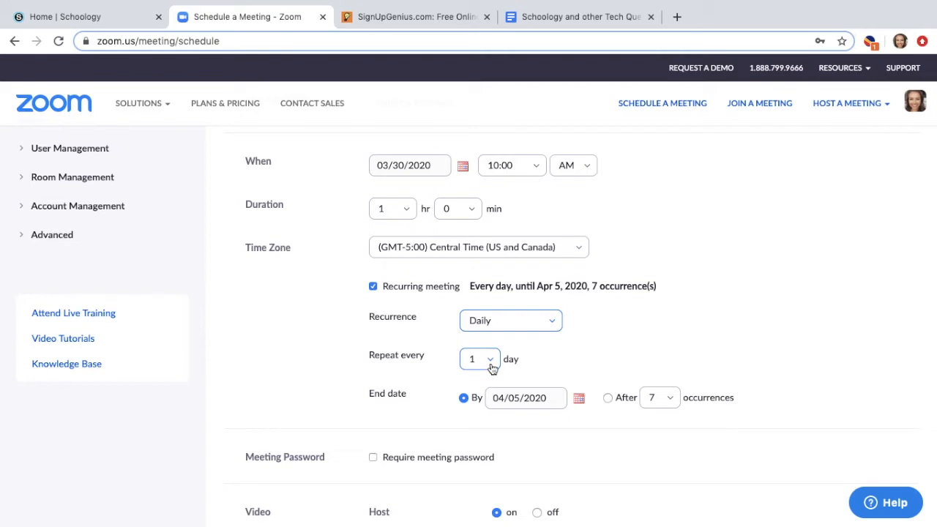
Set the daily recurrence to end by 05/19/2020.
click(578, 399)
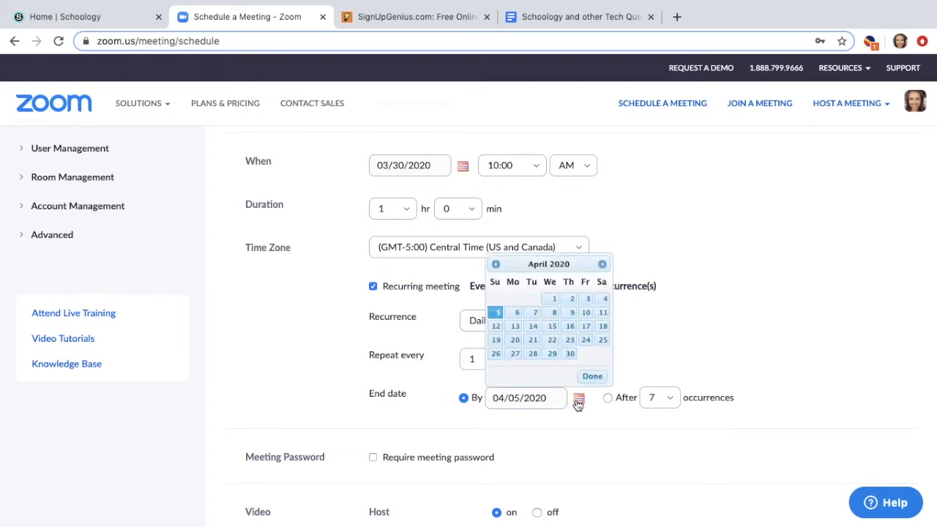
click(601, 265)
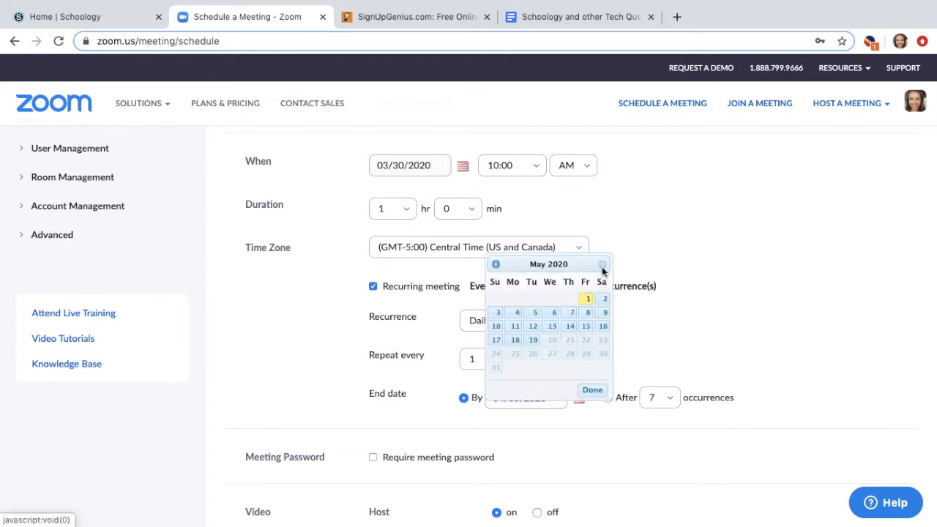
click(533, 341)
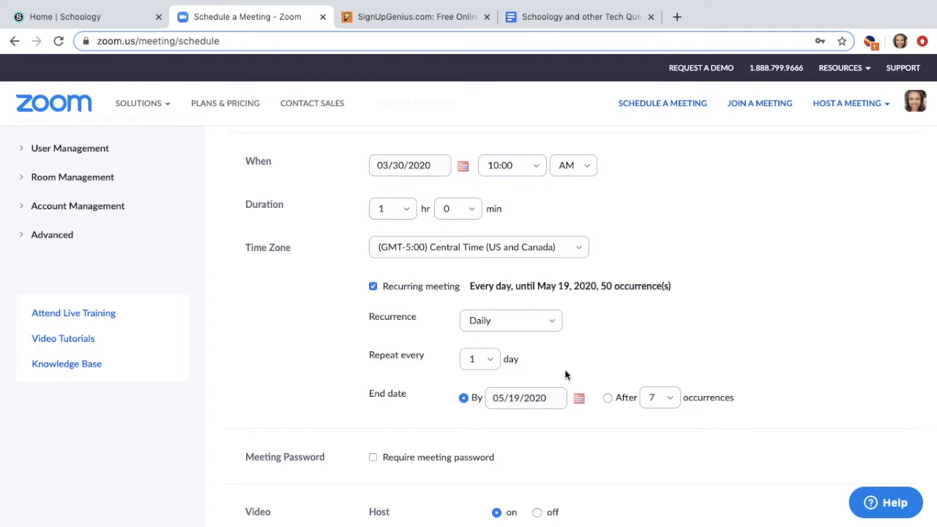
Review the password, video, audio and meeting option settings for the new meeting.
scroll(565, 375, down, 5)
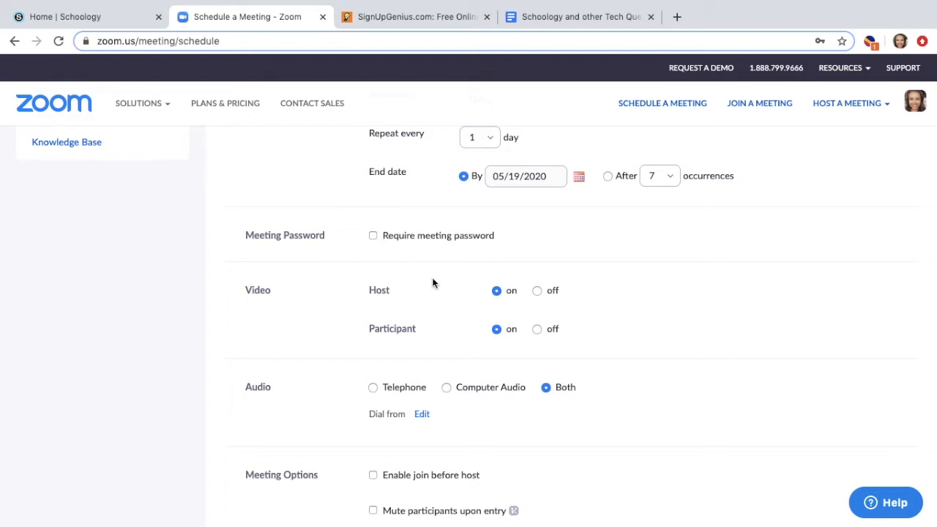
scroll(433, 282, down, 3)
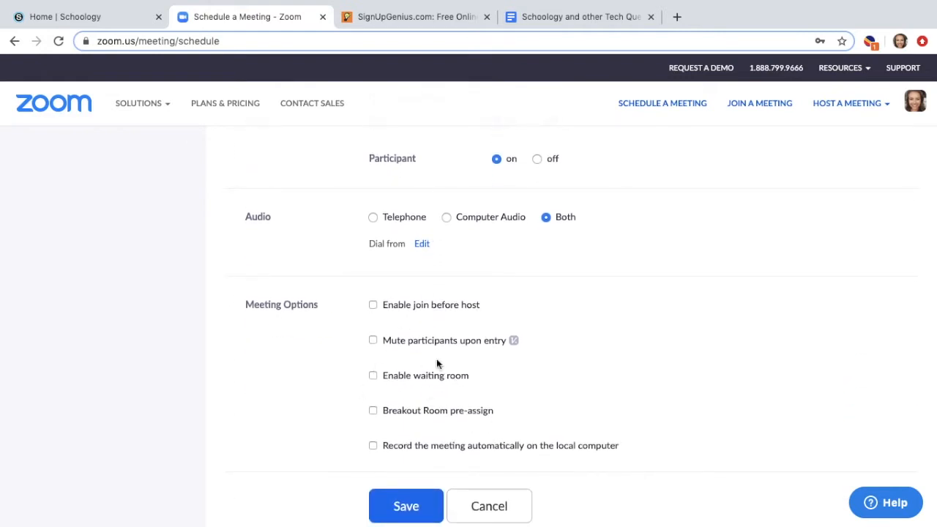
scroll(456, 383, up, 5)
scroll(453, 386, up, 1)
scroll(453, 385, down, 4)
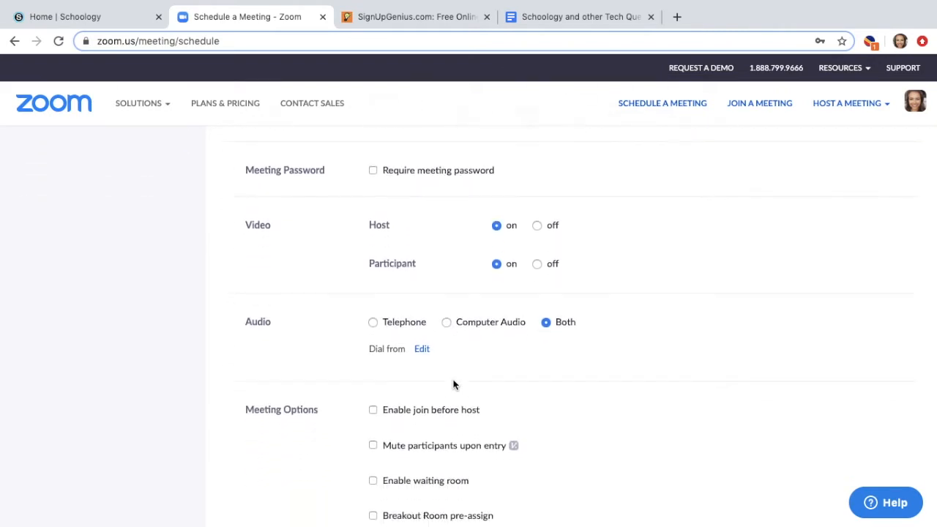
scroll(453, 385, down, 1)
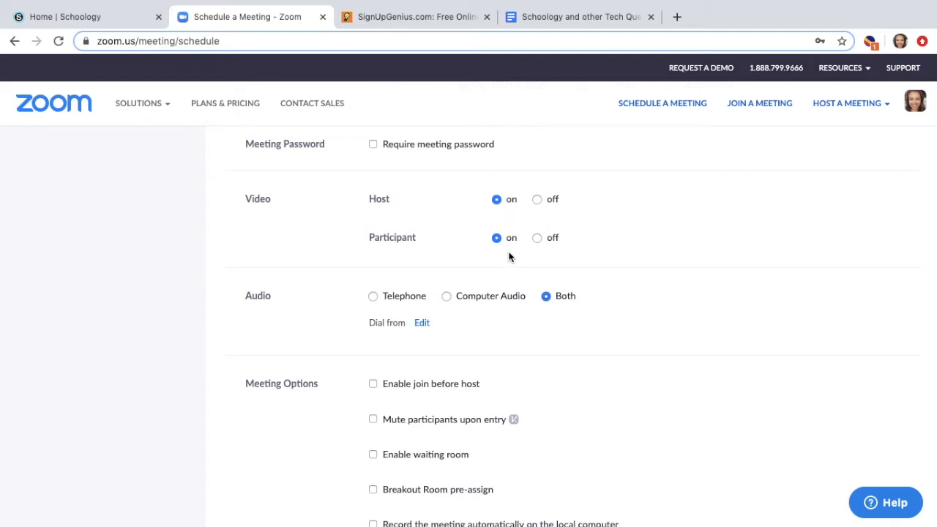
scroll(508, 254, down, 2)
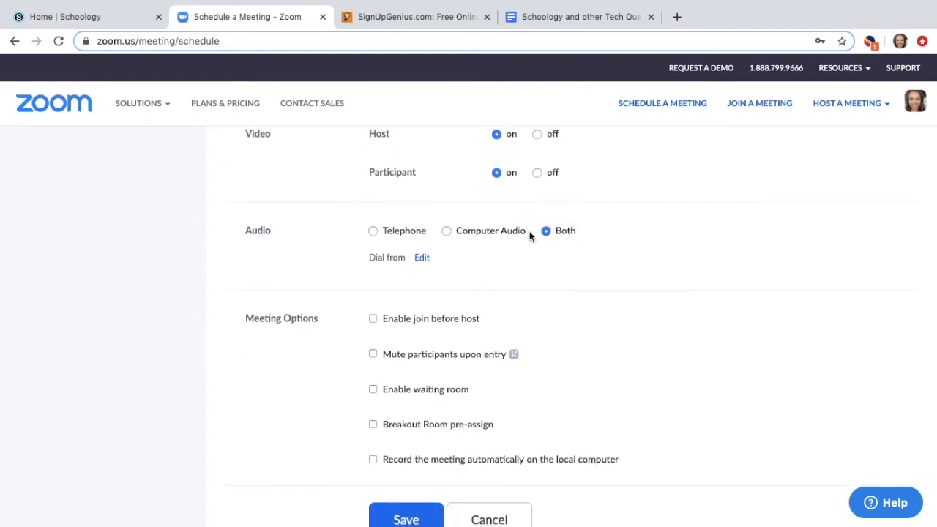
scroll(530, 235, up, 4)
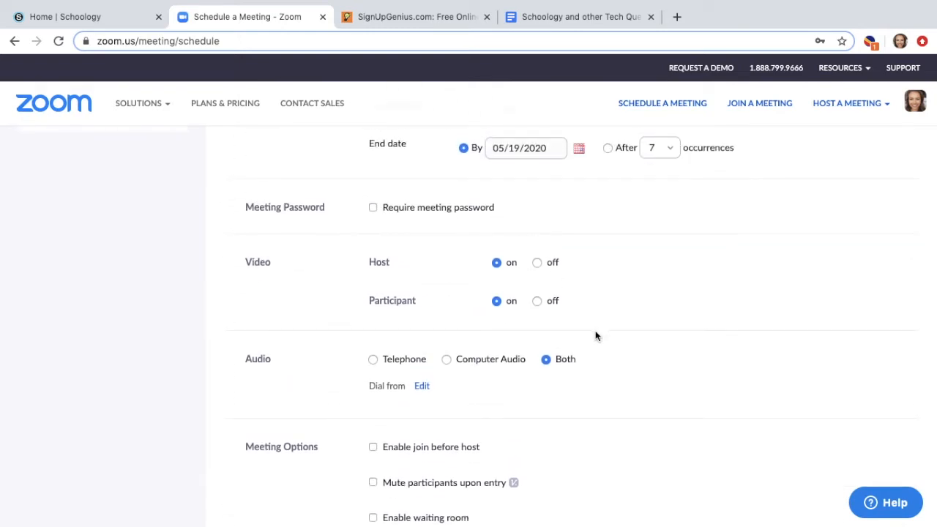
Enable join before host and the waiting room, and save the meeting.
scroll(596, 335, down, 5)
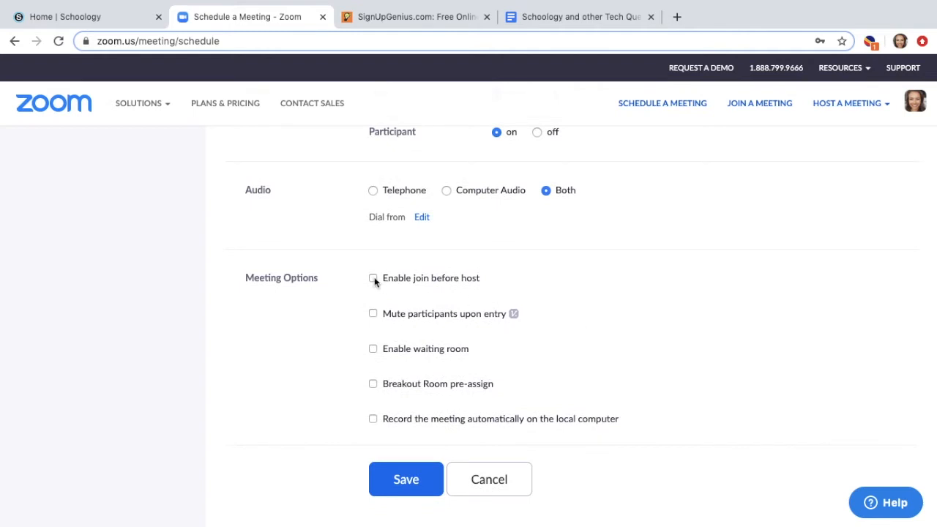
click(373, 348)
click(404, 478)
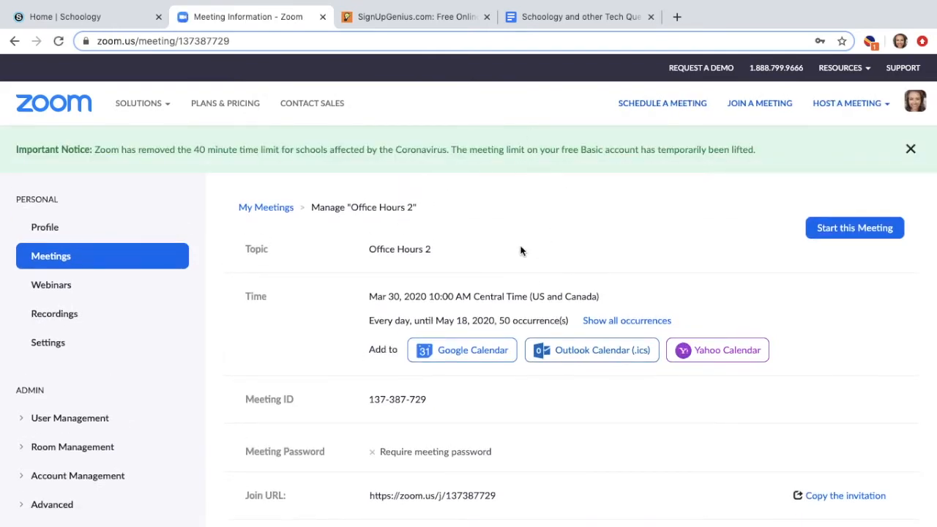
Download the meeting's Outlook Calendar (.ics) file and open it in Calendar, cancelling the event import and returning to the Zoom meeting page.
scroll(521, 251, down, 3)
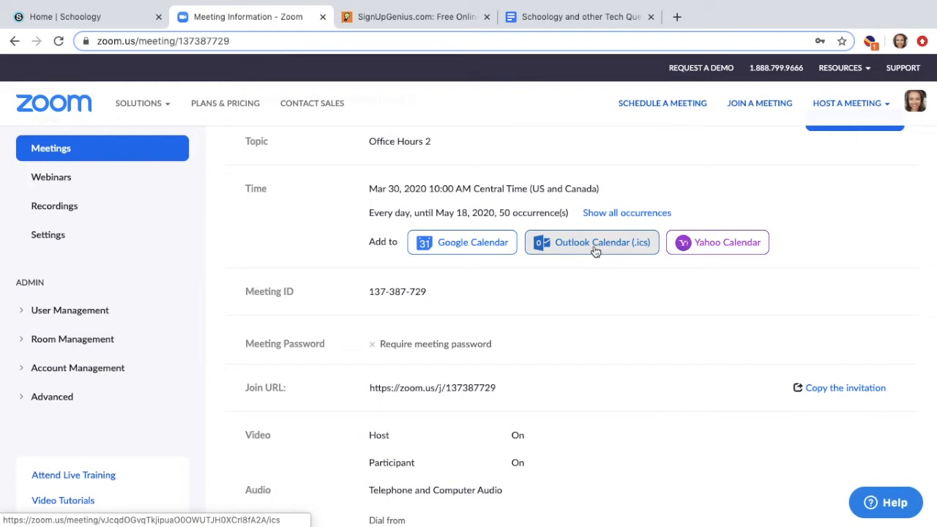
click(595, 251)
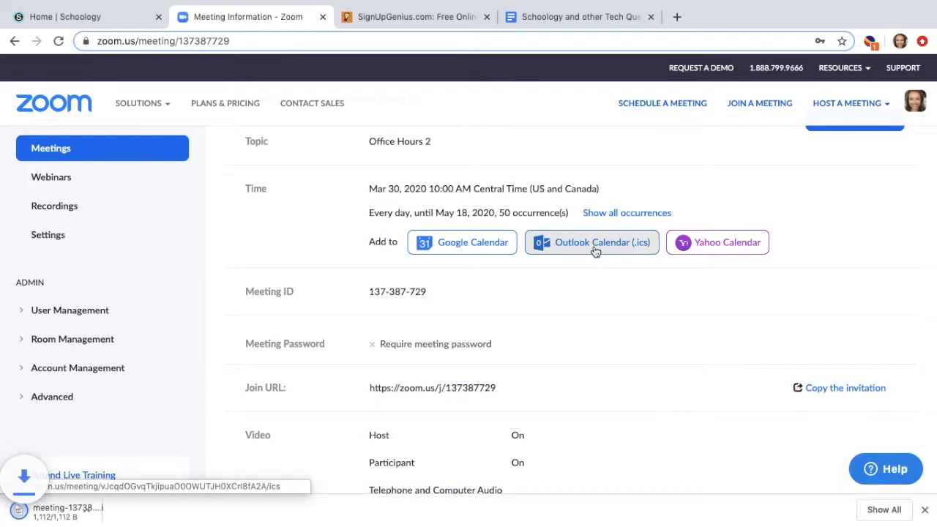
click(71, 513)
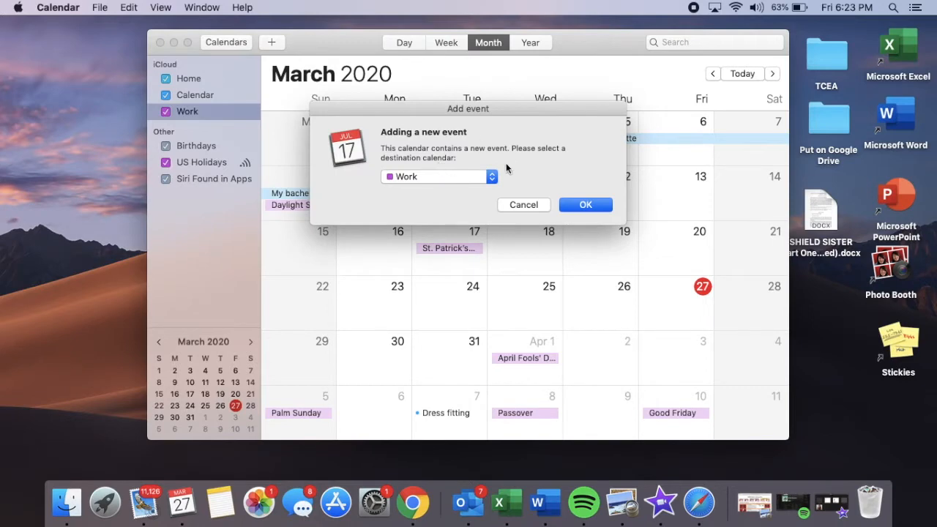
click(523, 207)
key(ctrl+Right)
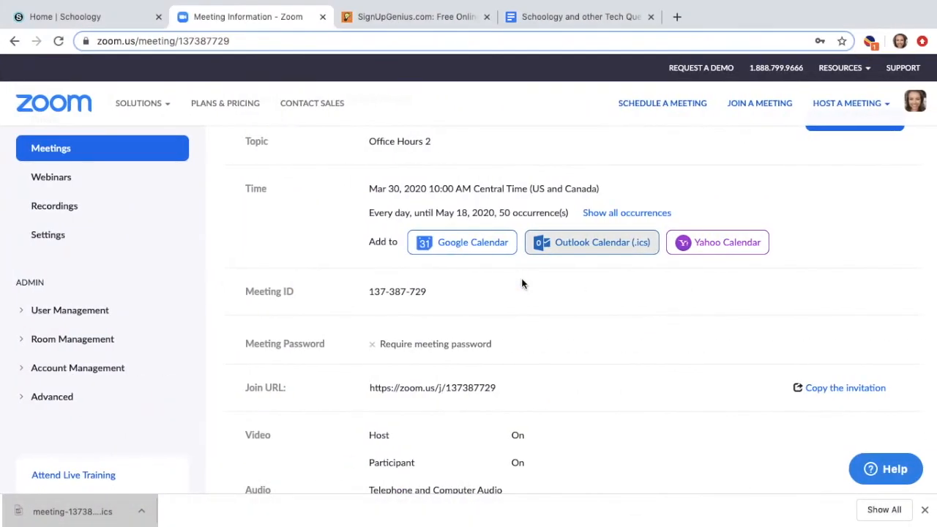
Copy the join URL of the Office Hours 2 meeting from its meeting information page.
scroll(556, 306, down, 3)
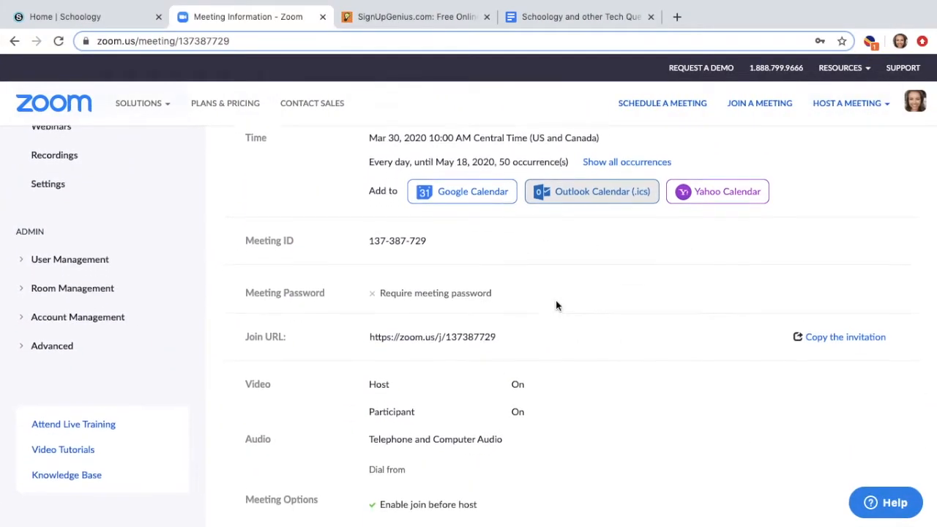
scroll(555, 306, down, 1)
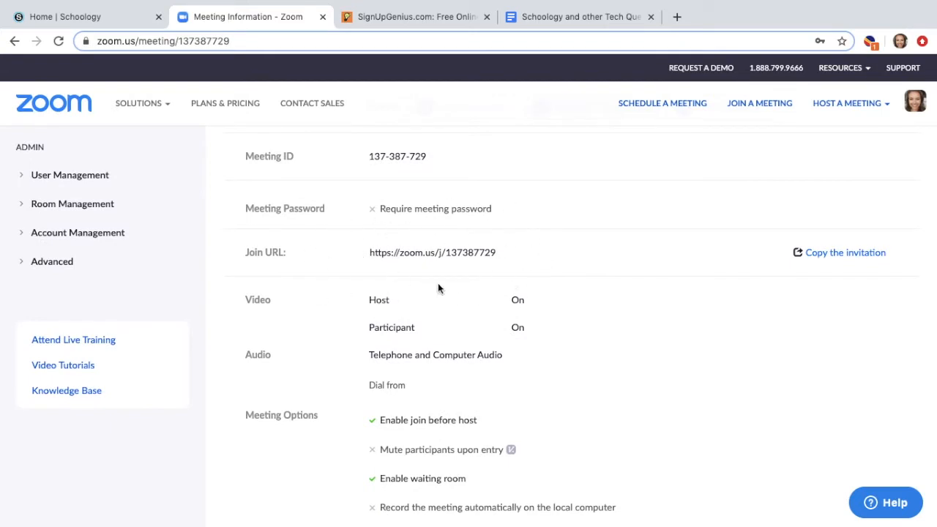
mouse_move(497, 252)
mouse_down()
mouse_move(473, 250)
mouse_move(497, 253)
mouse_up()
click(497, 252)
triple_click(497, 253)
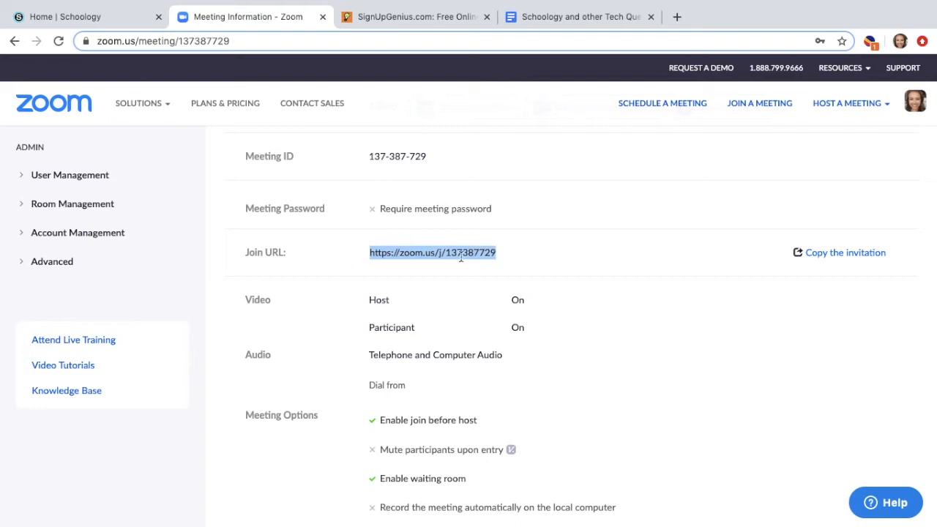
right_click(461, 256)
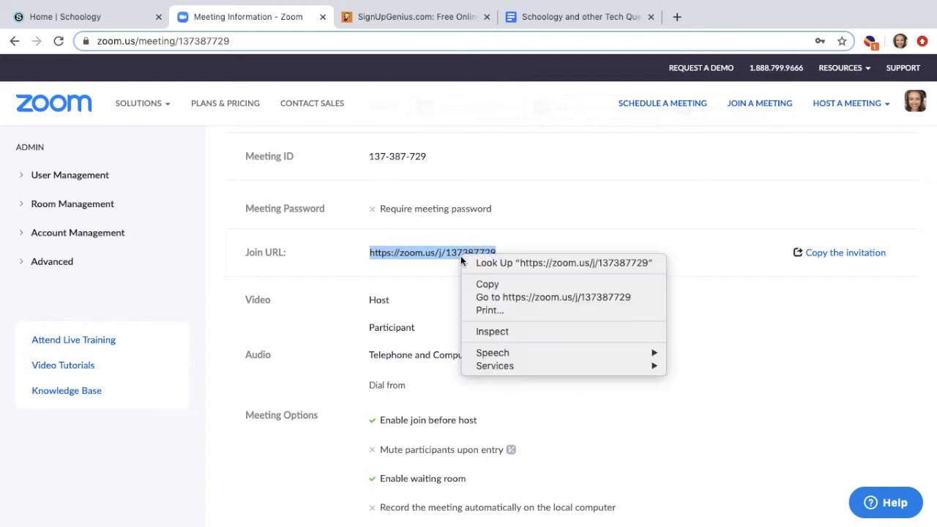
click(481, 282)
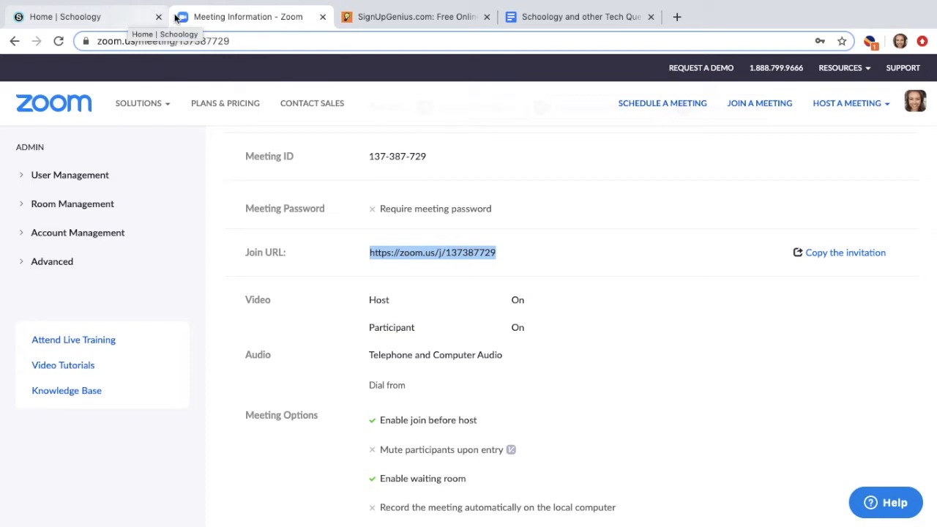
Switch to Schoology and open the Zoom for Office Hours folder under Welcome to Online Learning! in the Homeroom Grade 1 course.
click(98, 19)
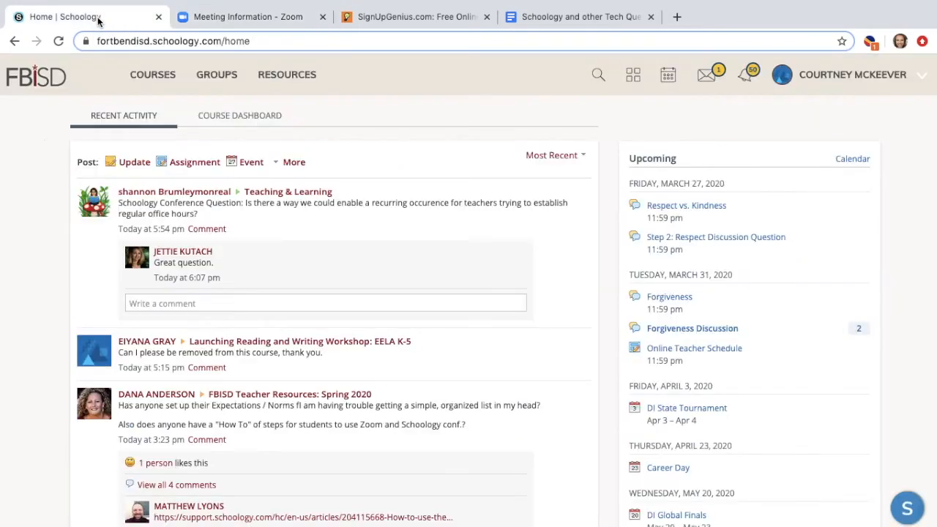
click(164, 81)
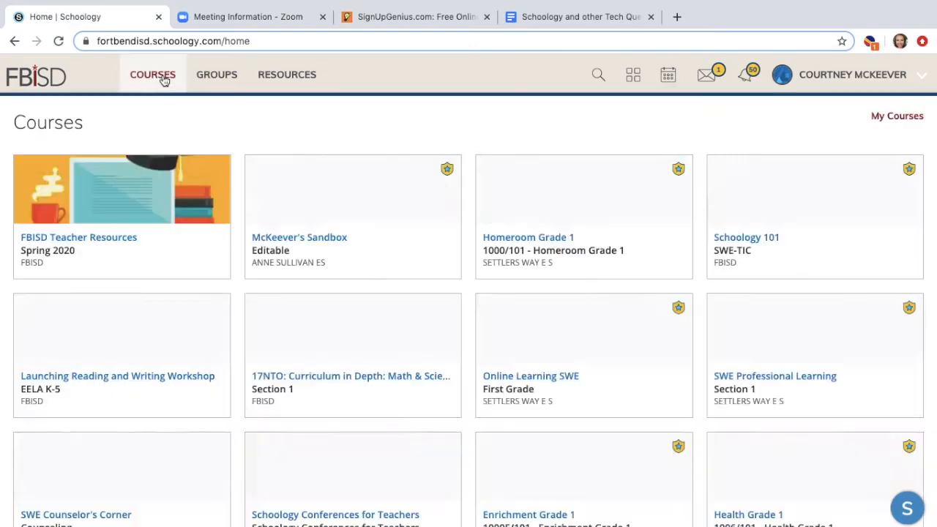
click(537, 208)
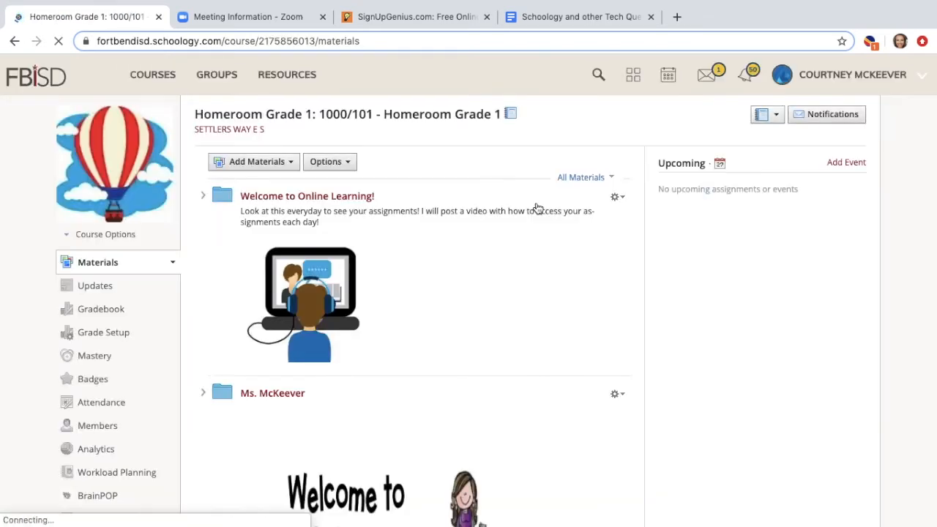
click(327, 196)
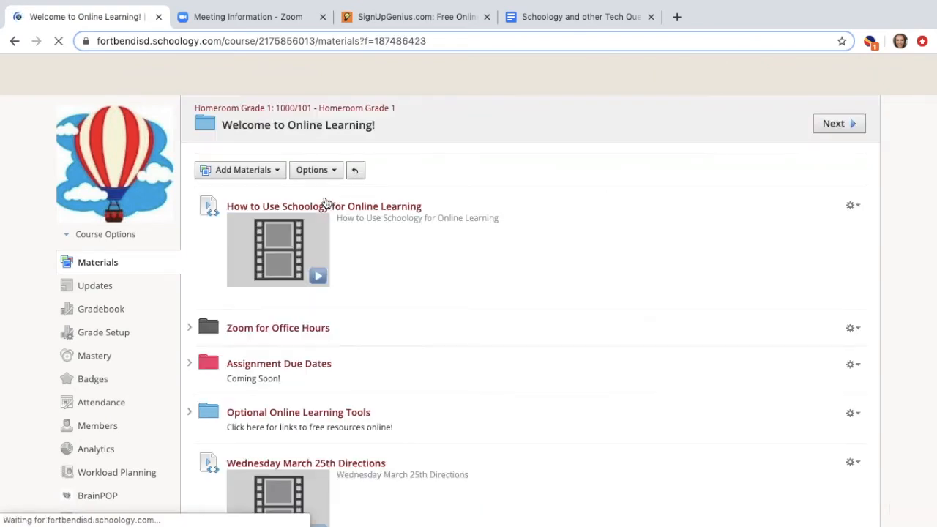
click(256, 334)
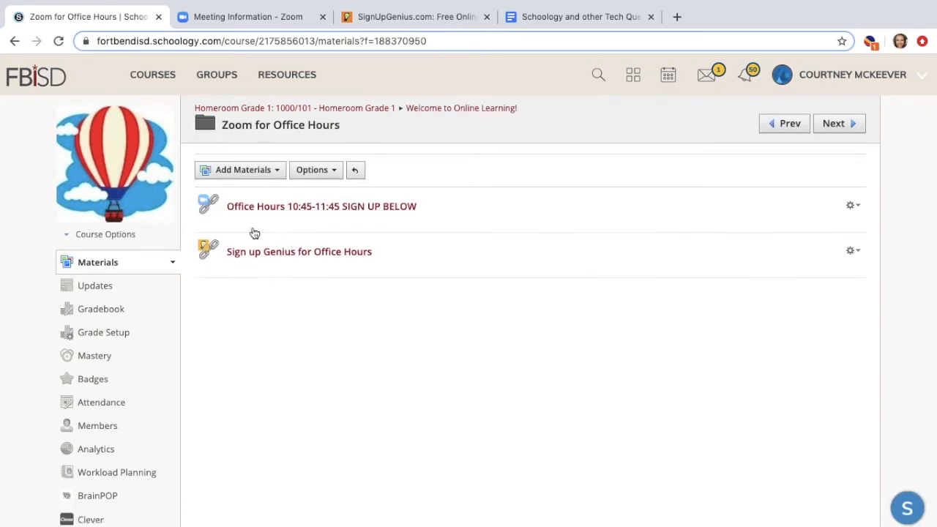
Start a new link material in the Zoom for Office Hours folder and paste the Zoom join URL as its address.
click(247, 176)
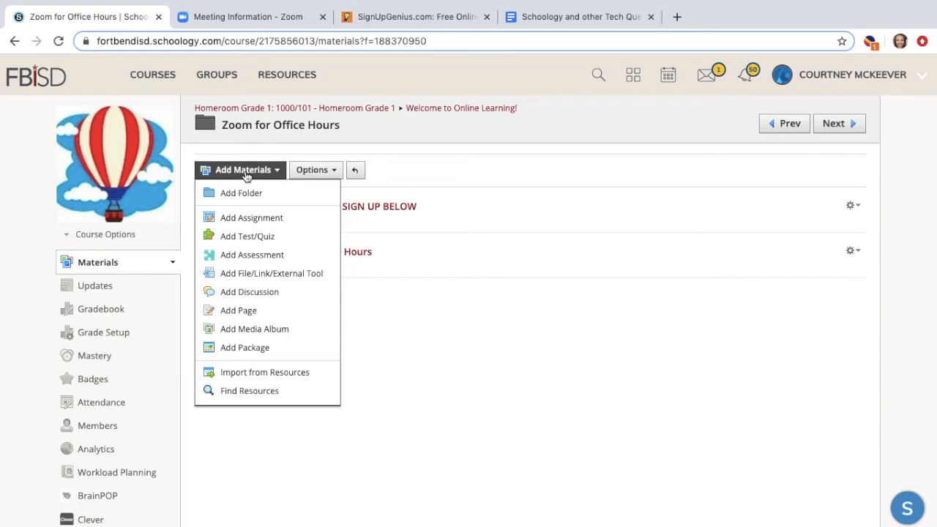
click(281, 279)
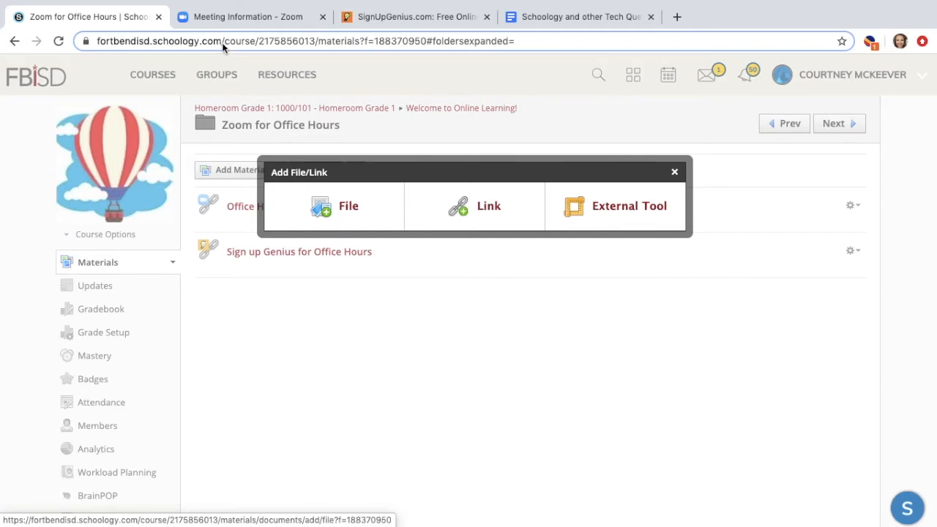
click(241, 20)
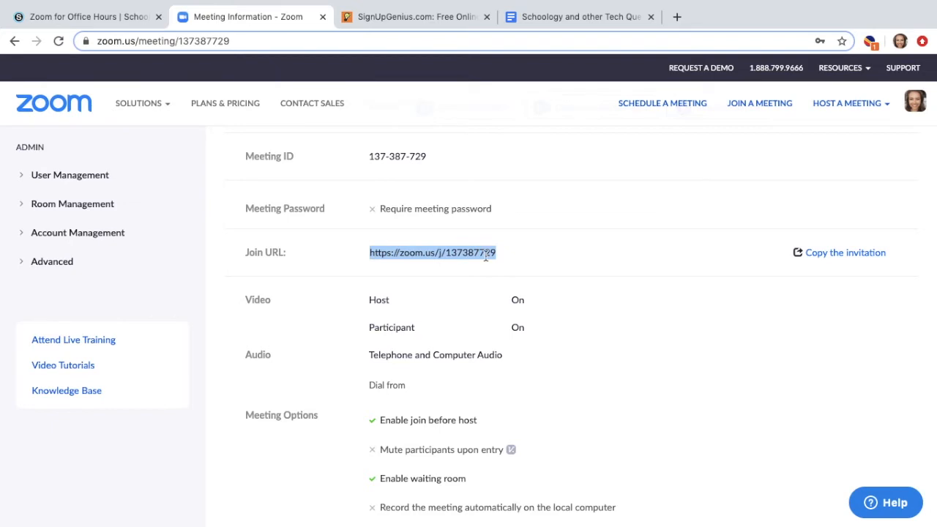
click(121, 18)
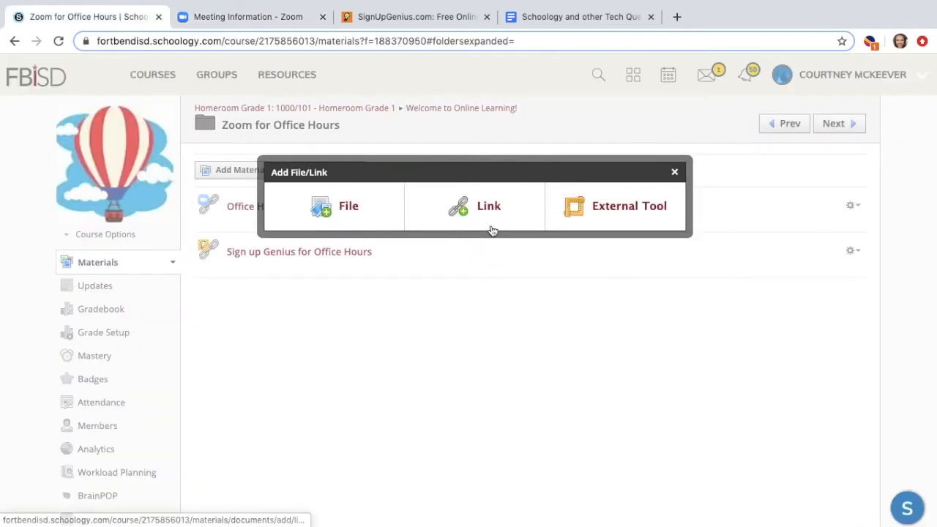
click(484, 210)
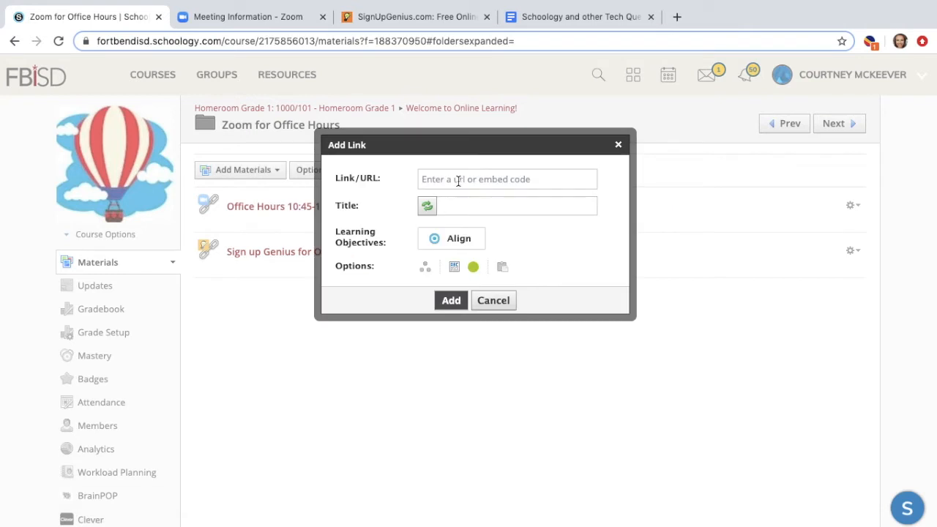
right_click(458, 180)
click(490, 270)
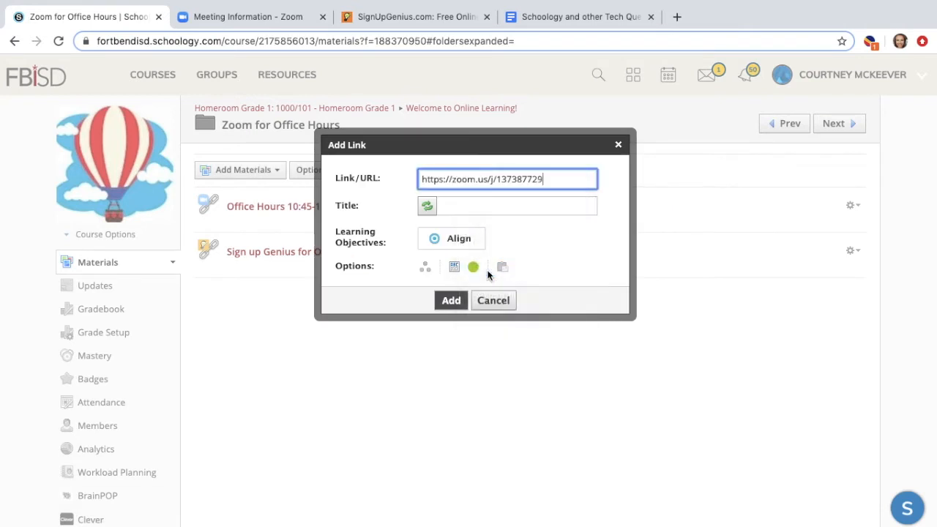
Title the link "Office Hours 10:00-11:00", add it to the folder and open it.
click(459, 207)
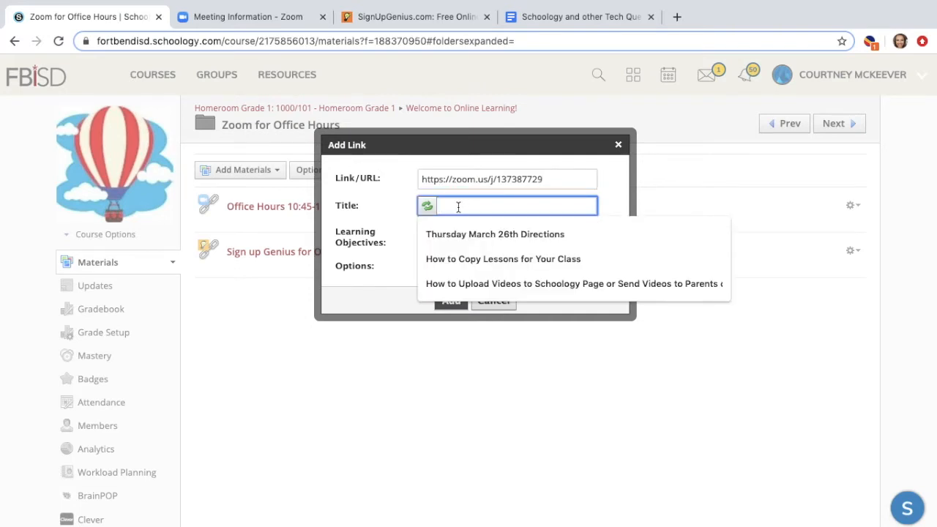
text(Of)
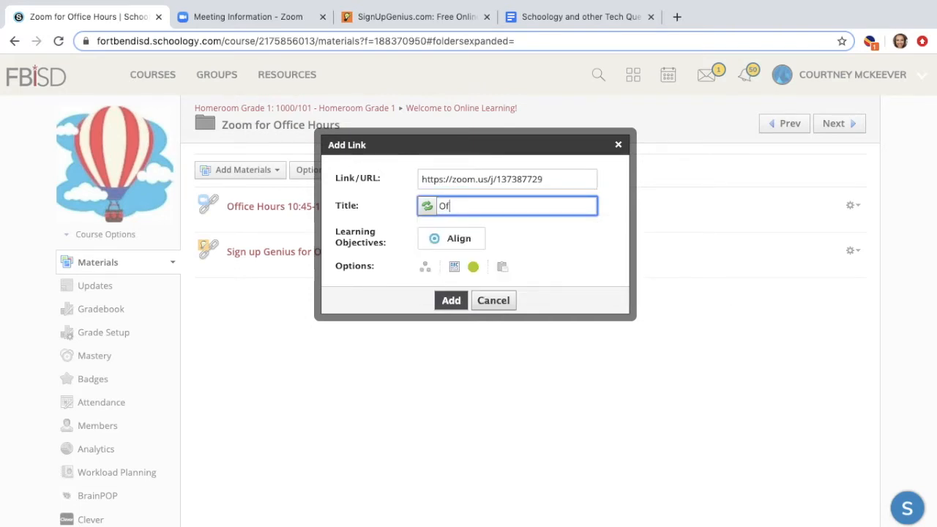
text(fice Hours)
text(10)
text(;00)
key(BackSpace)
key(BackSpace)
text(:00-11)
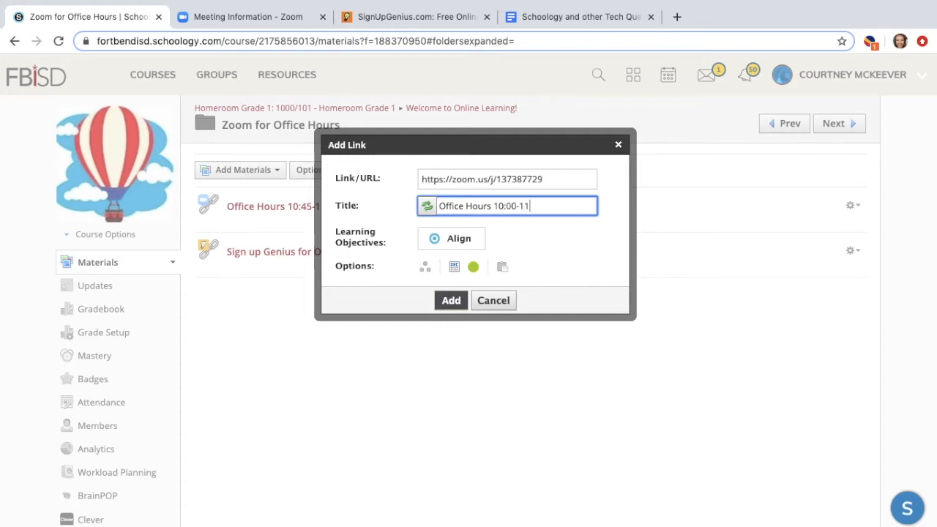
text(:00)
click(452, 304)
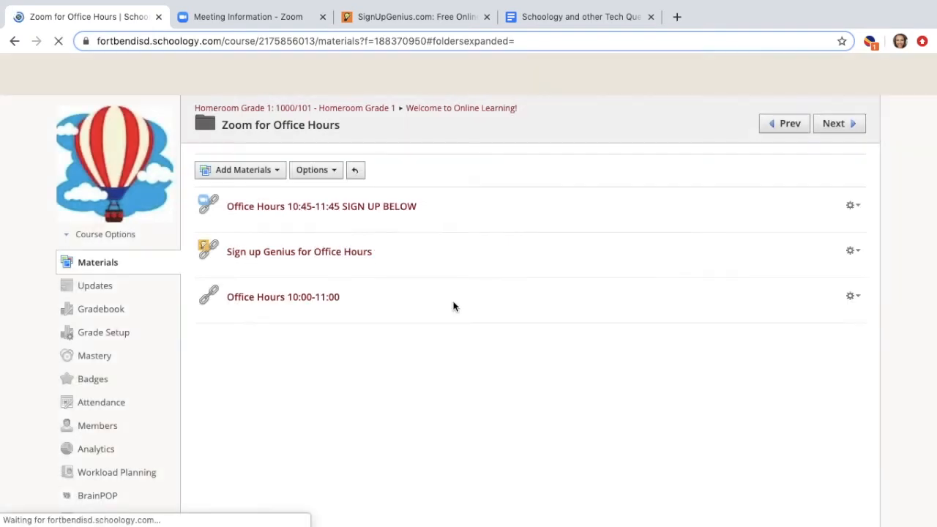
click(265, 297)
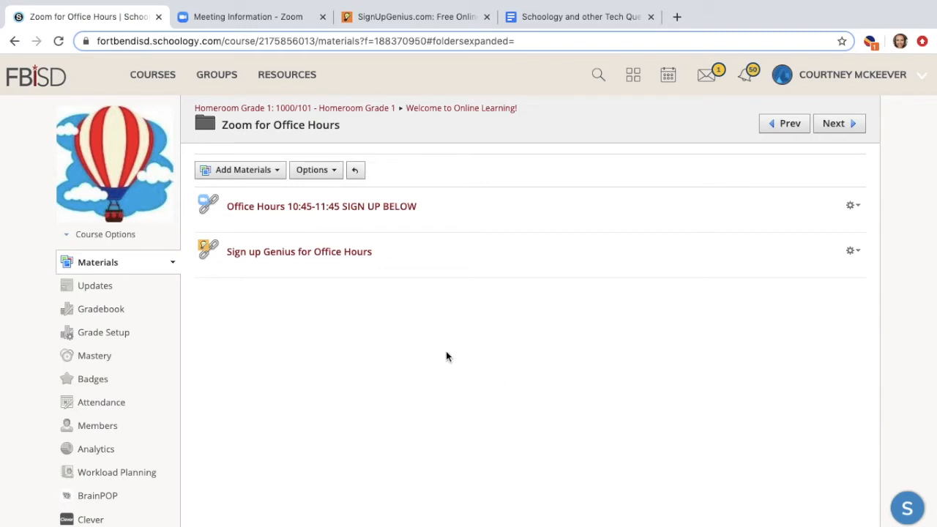
Open the Sign up Genius for Office Hours link on its external page and review the sign-up dates and time slots.
click(287, 257)
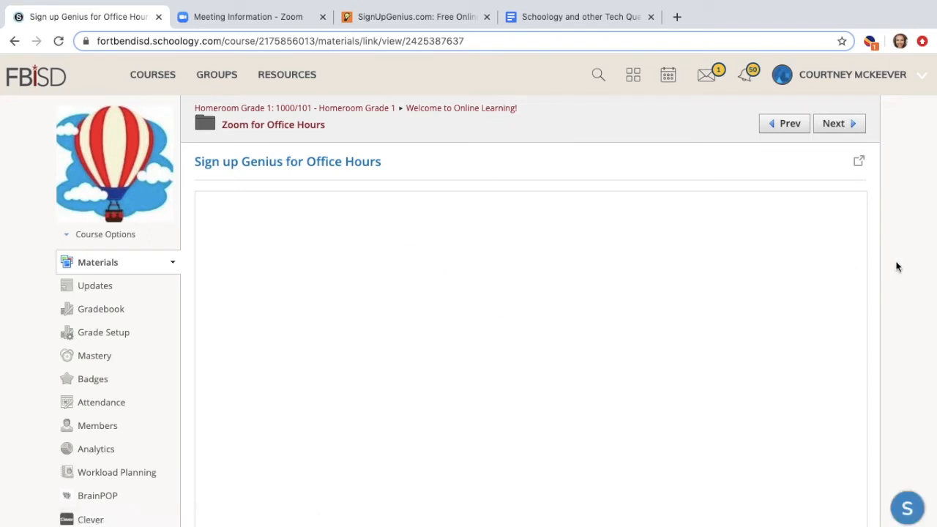
scroll(890, 269, down, 3)
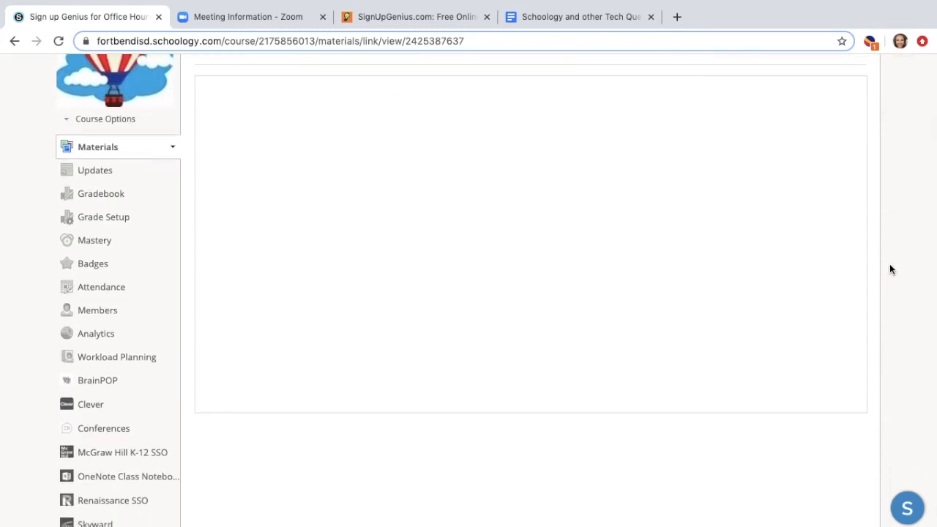
scroll(921, 231, up, 2)
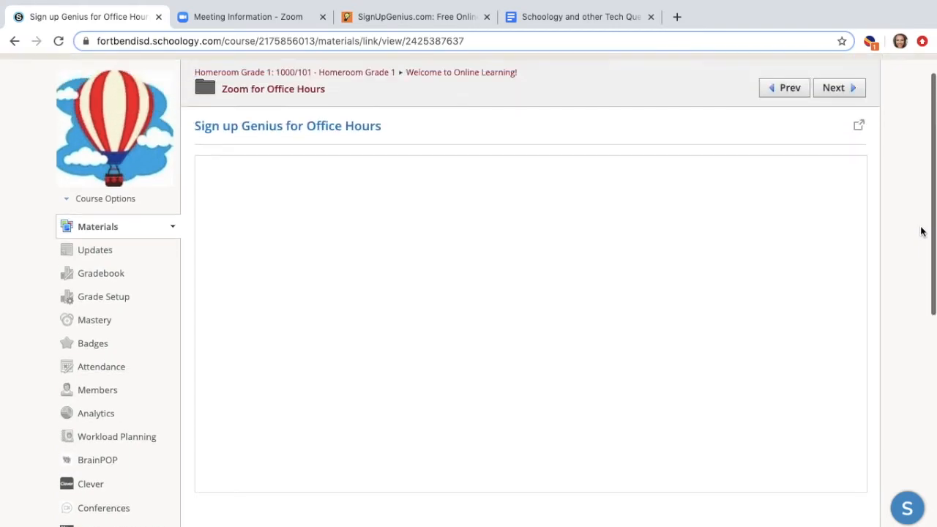
click(265, 134)
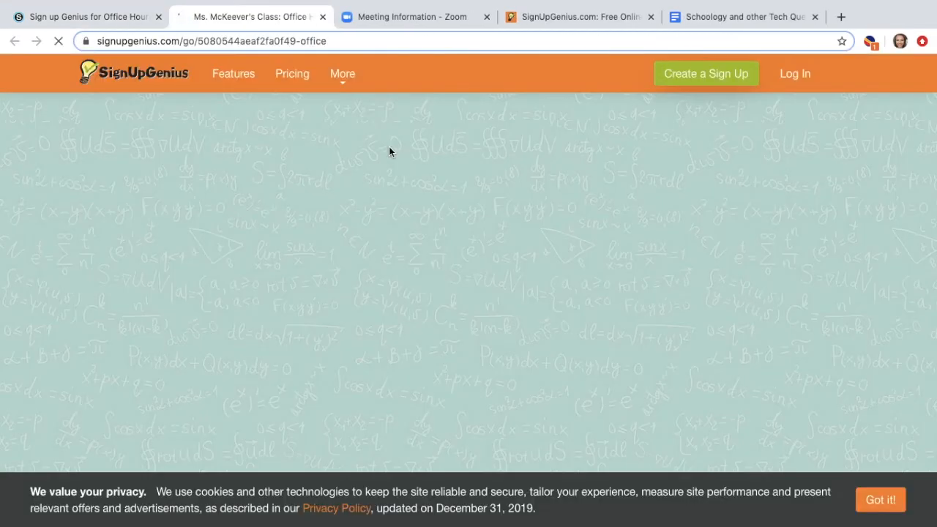
scroll(563, 263, down, 3)
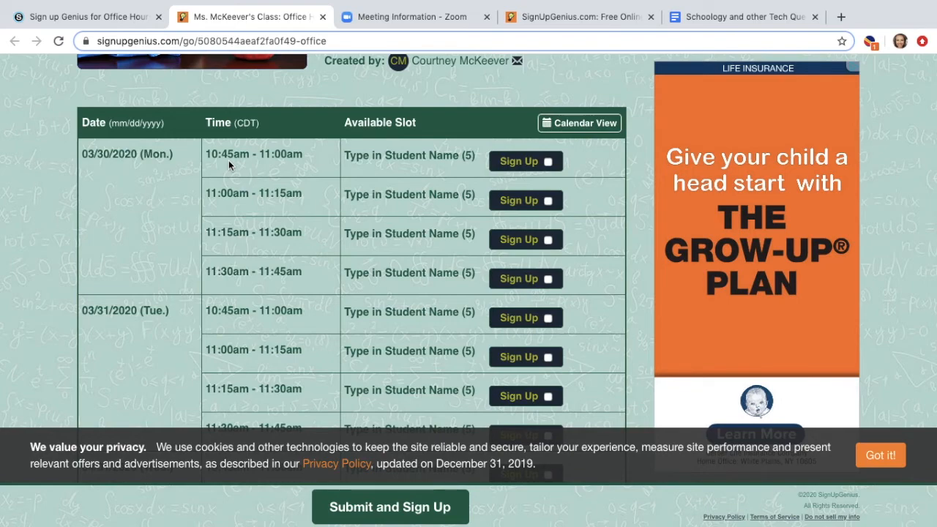
scroll(229, 165, down, 8)
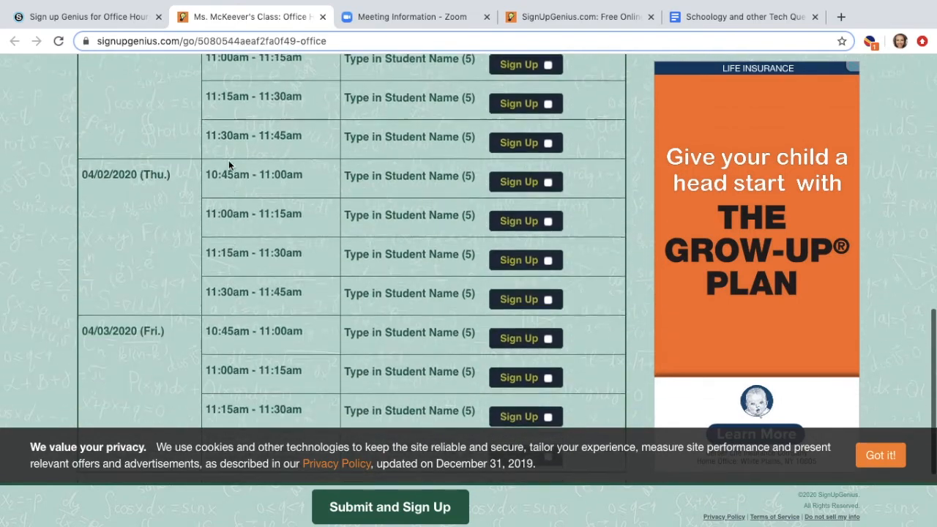
scroll(228, 165, up, 8)
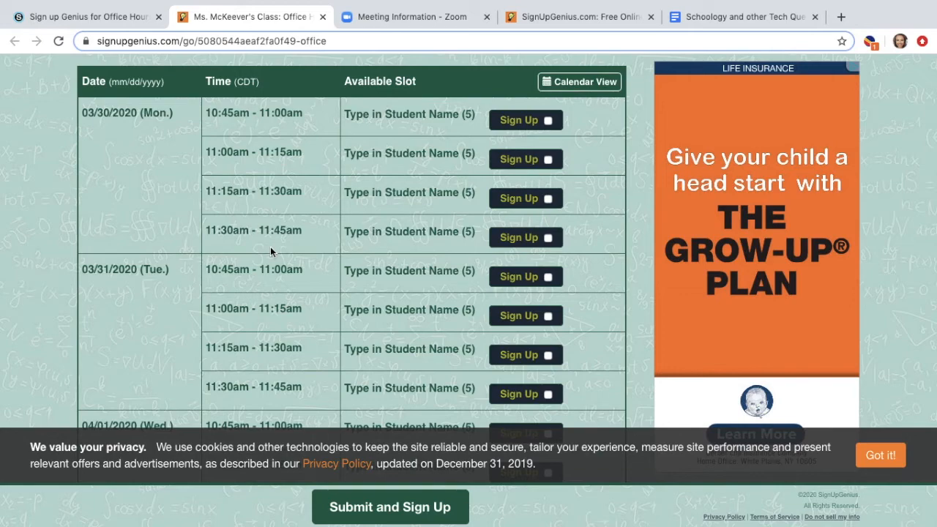
scroll(295, 168, up, 5)
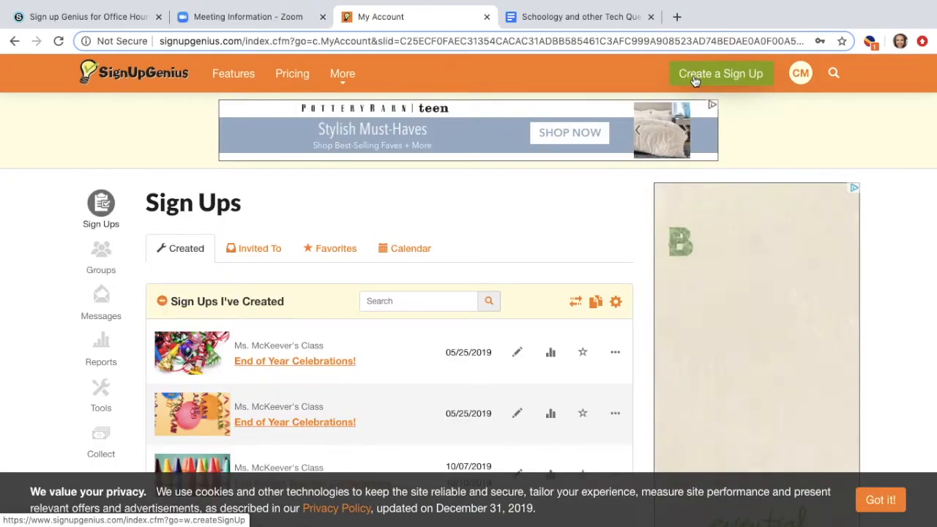
Create a new SignUpGenius sign up titled "Office Hours" and assign it to the teacher's class group.
click(695, 80)
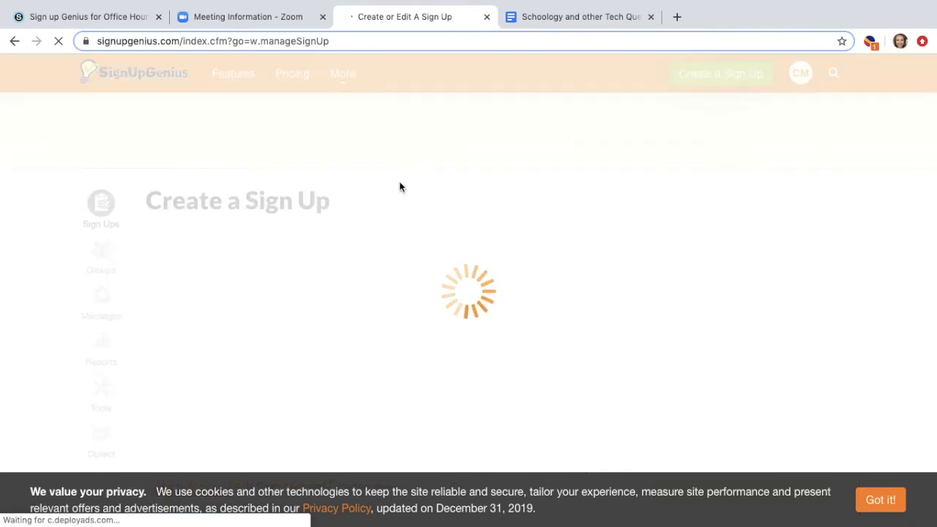
scroll(367, 183, down, 2)
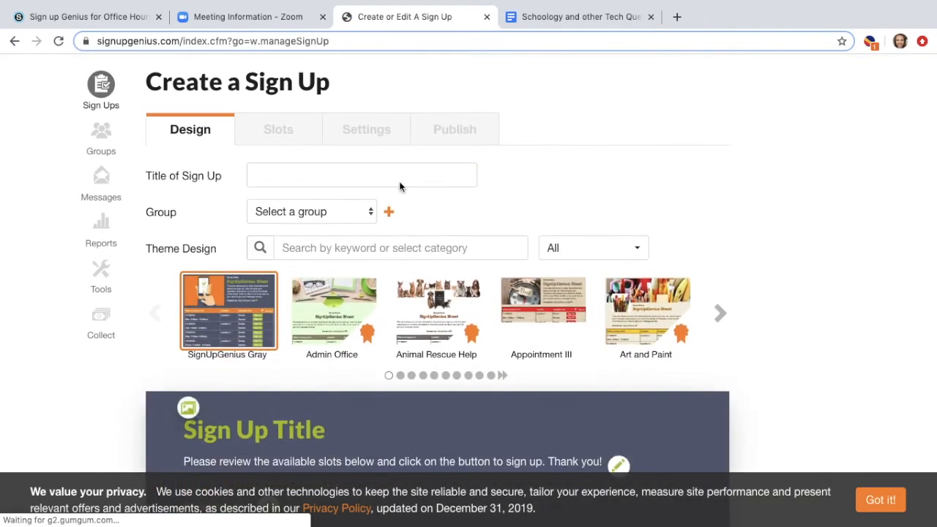
click(318, 176)
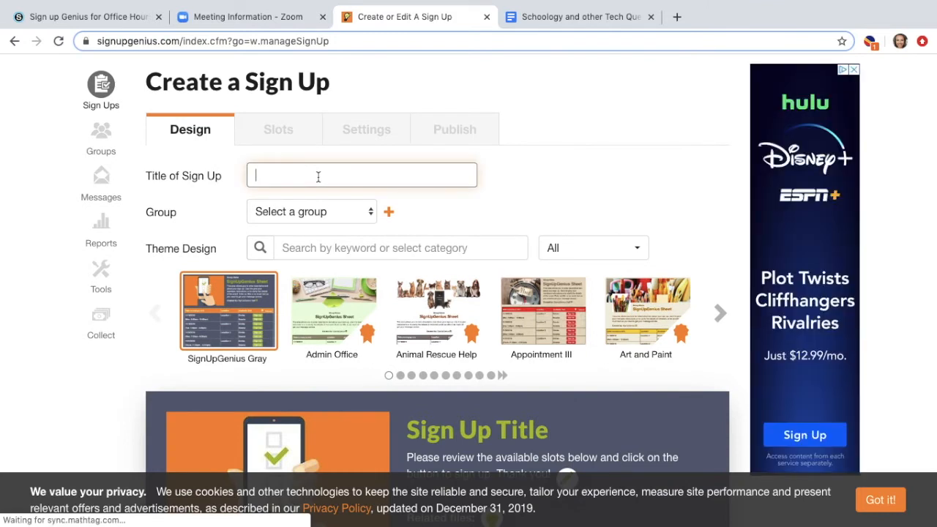
text(O)
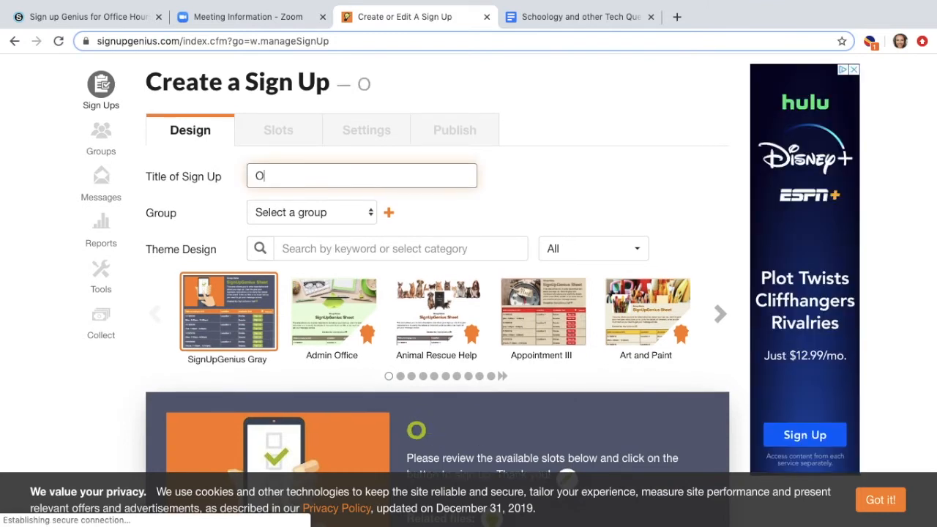
text(ffice Hours)
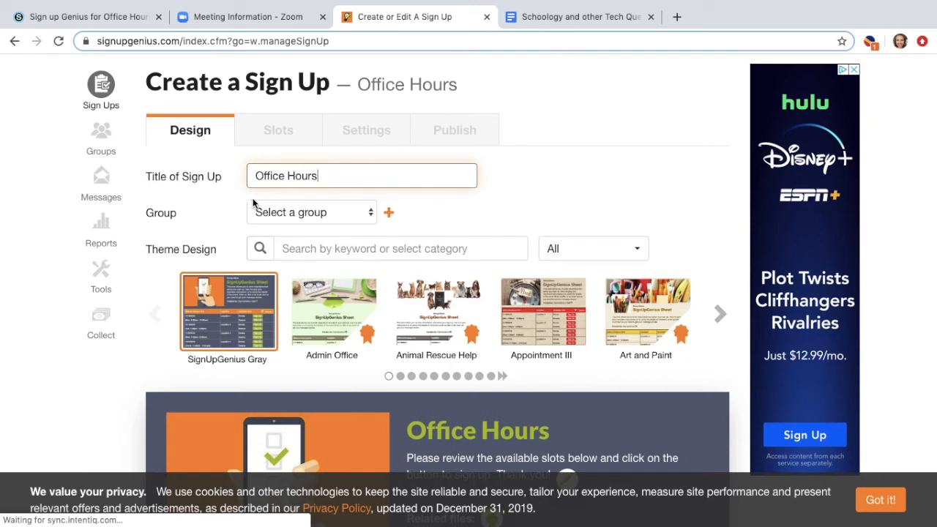
click(289, 212)
click(291, 224)
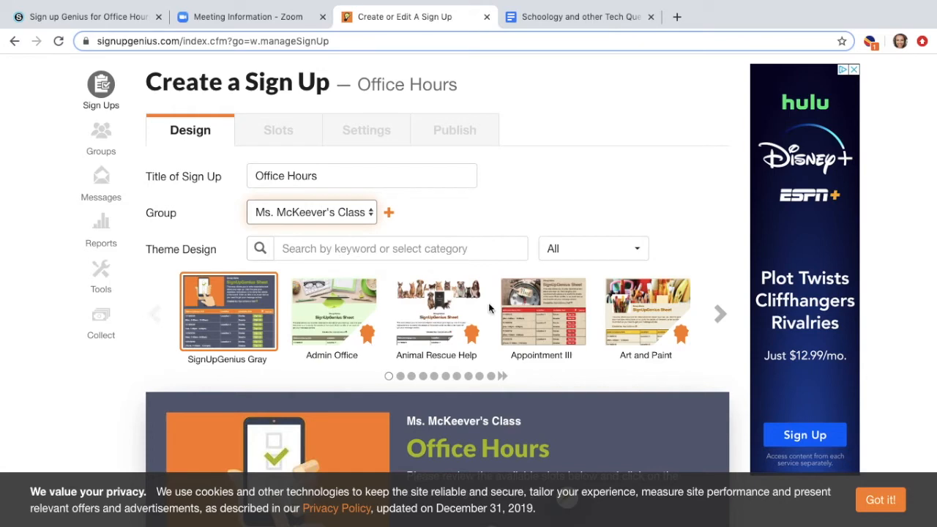
Keep the SignUpGenius Gray theme for the Office Hours sign up and save the design to continue to the slots.
scroll(490, 308, down, 3)
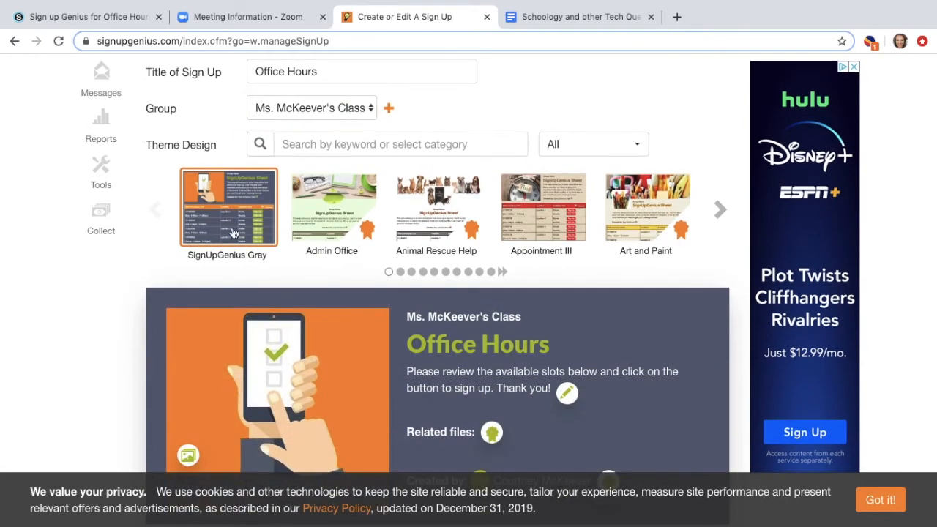
scroll(385, 312, down, 5)
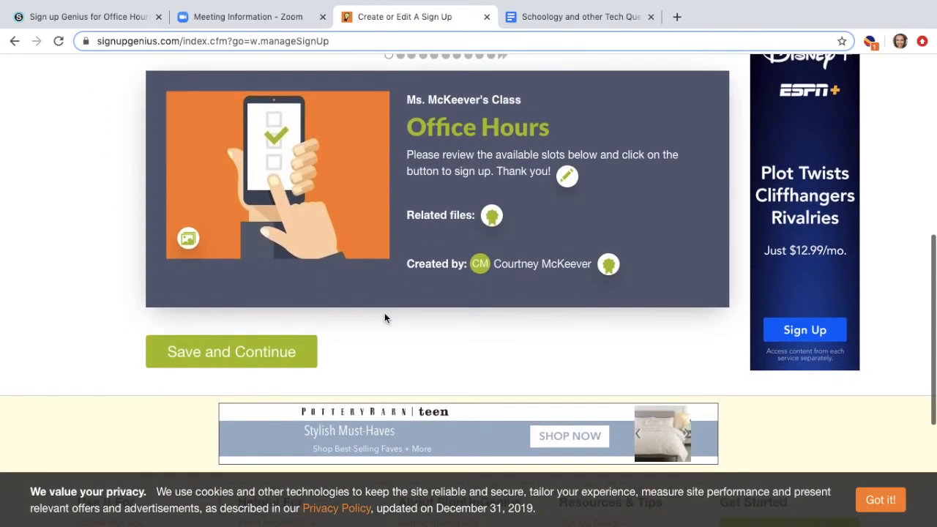
click(273, 353)
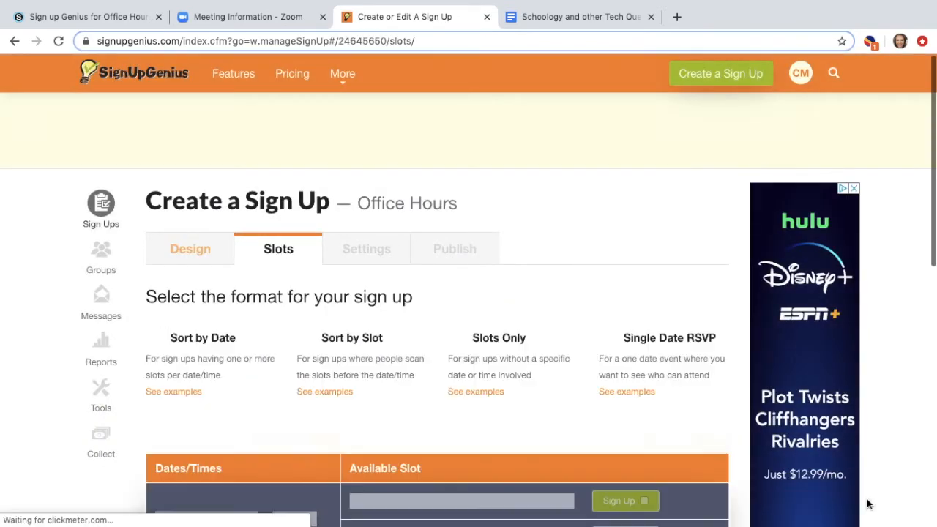
Keep the Sort by Date format and open the form for adding time slots.
scroll(391, 395, down, 3)
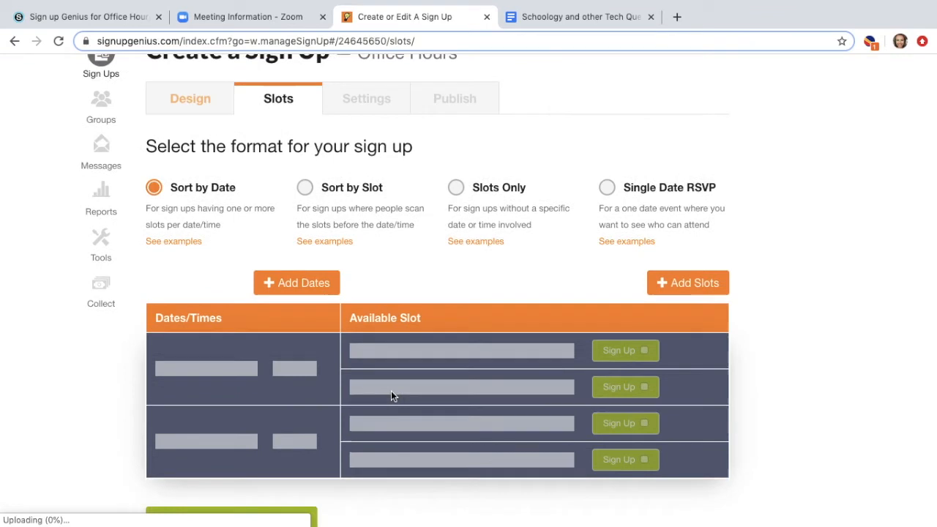
scroll(391, 395, down, 1)
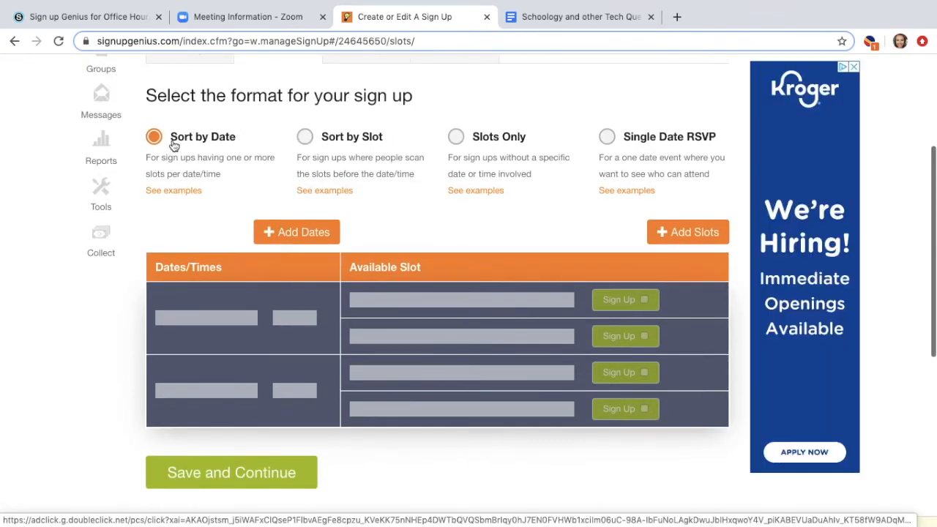
click(323, 233)
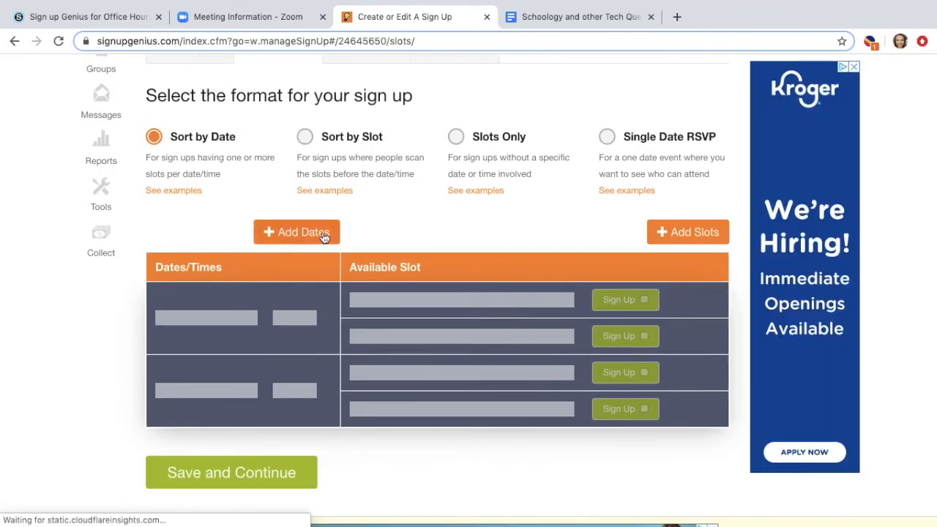
click(323, 233)
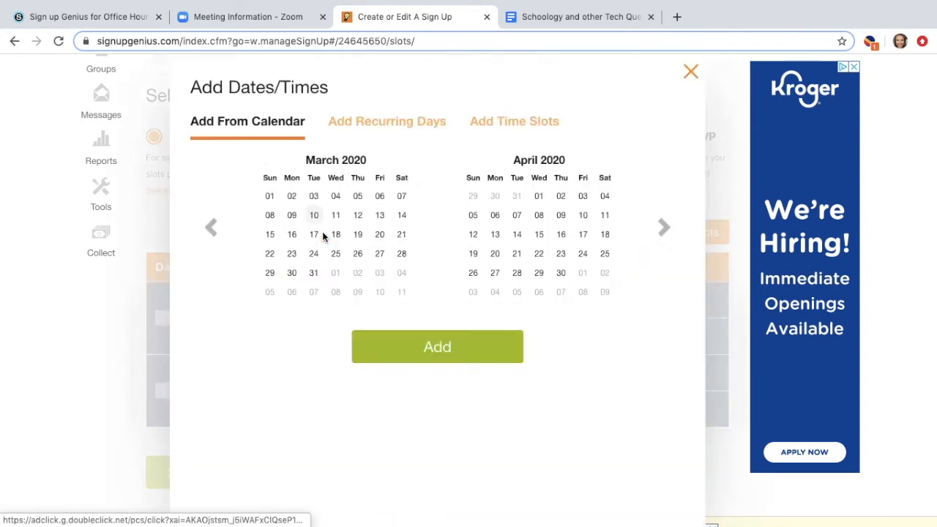
click(524, 134)
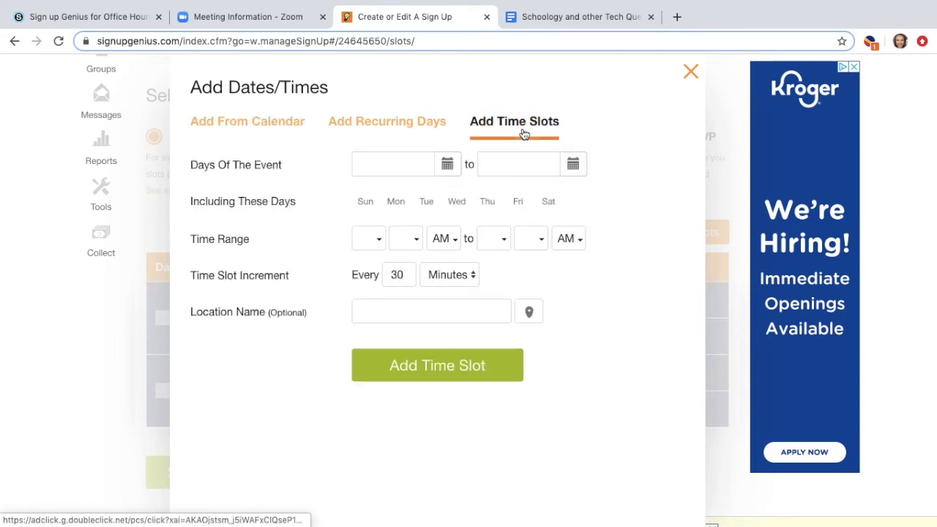
Set the days of the event from 03/30/2020 to 04/03/2020.
click(448, 167)
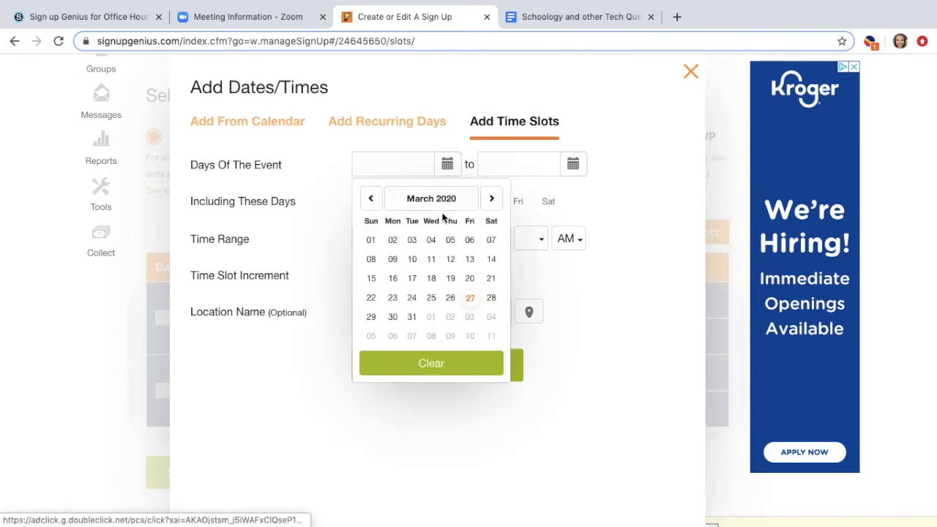
click(393, 317)
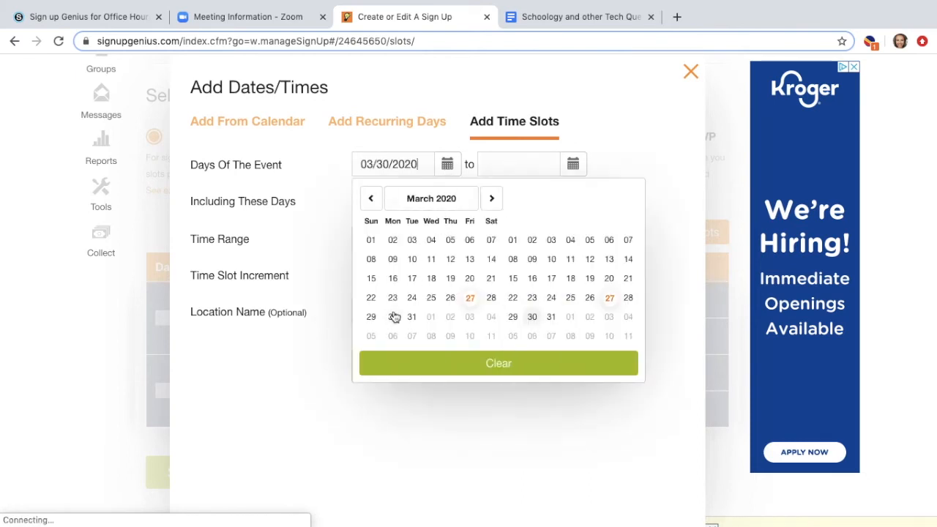
click(576, 170)
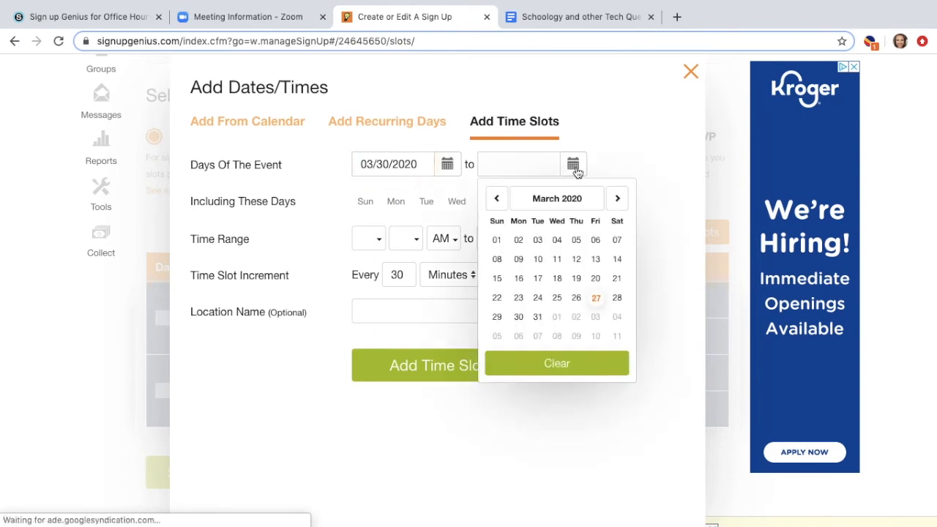
click(617, 199)
click(595, 242)
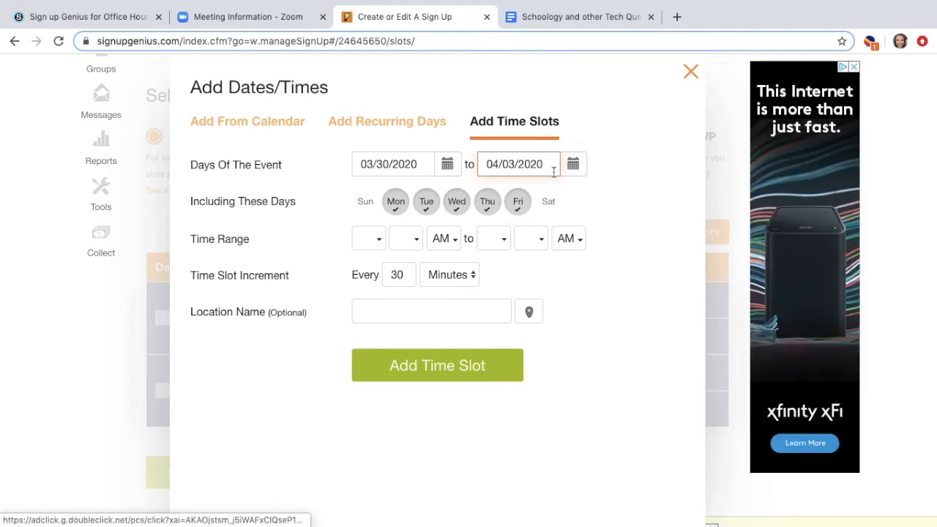
Try an end date of 04/24/2020 with Sunday and Saturday excluded, and return the end date to 04/03/2020.
click(574, 165)
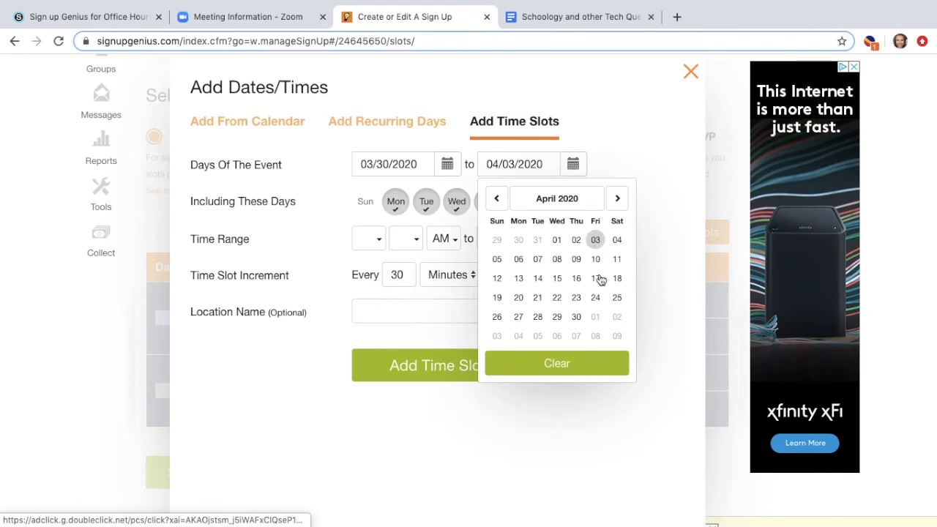
click(596, 299)
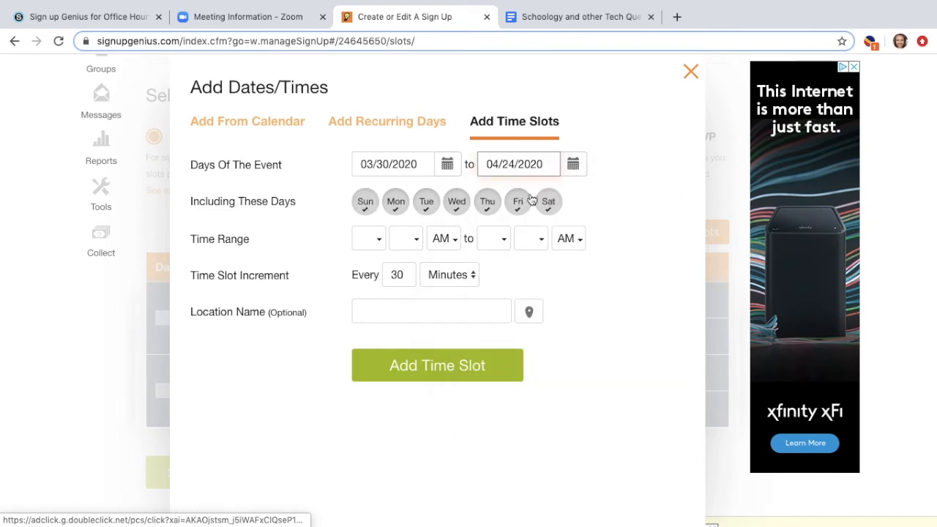
click(365, 203)
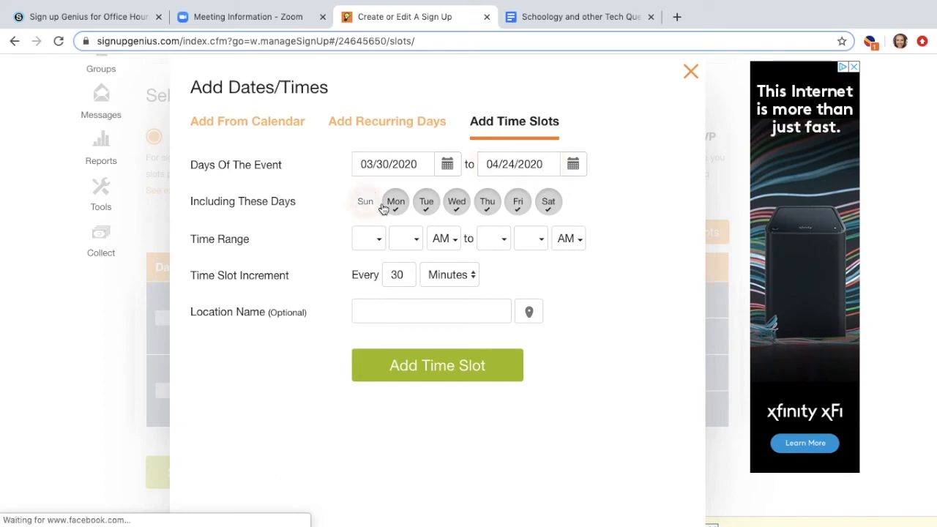
click(549, 203)
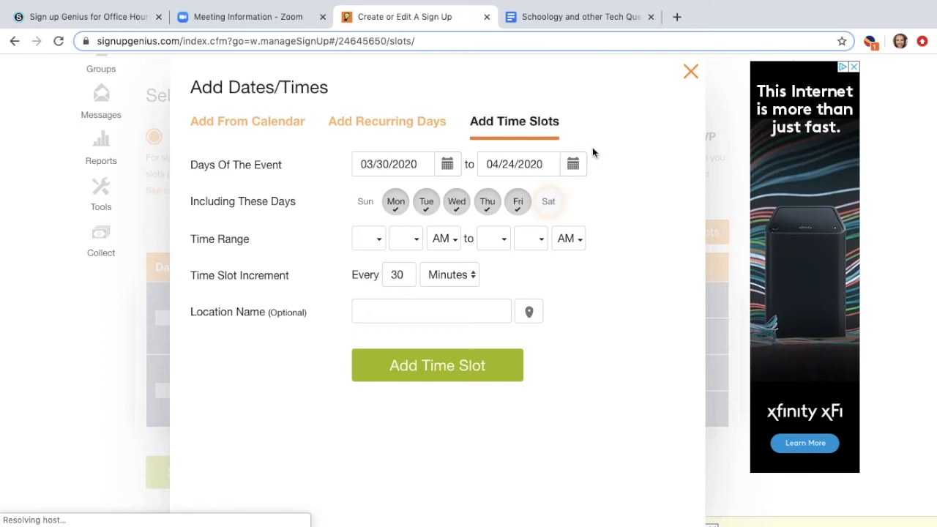
click(574, 166)
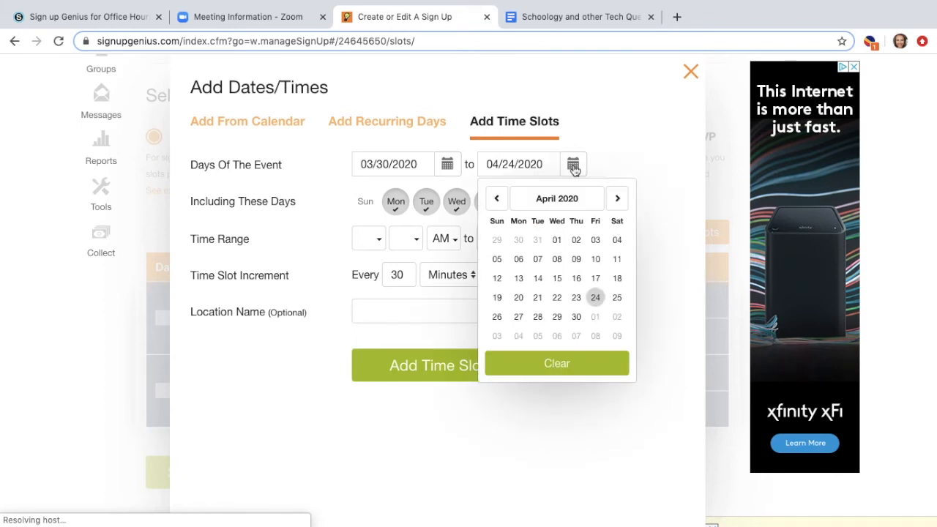
click(595, 242)
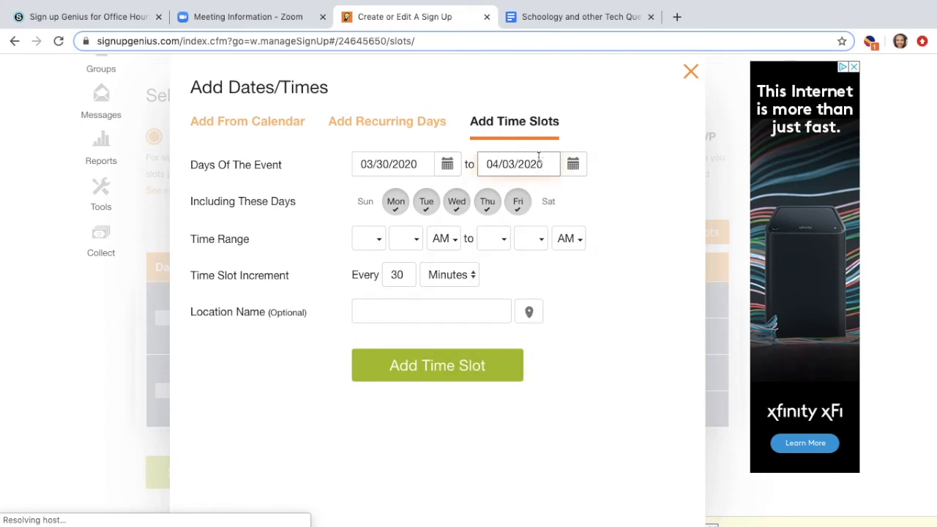
Set the time range of the office hours from 10:45 AM to 11:45 AM.
click(378, 240)
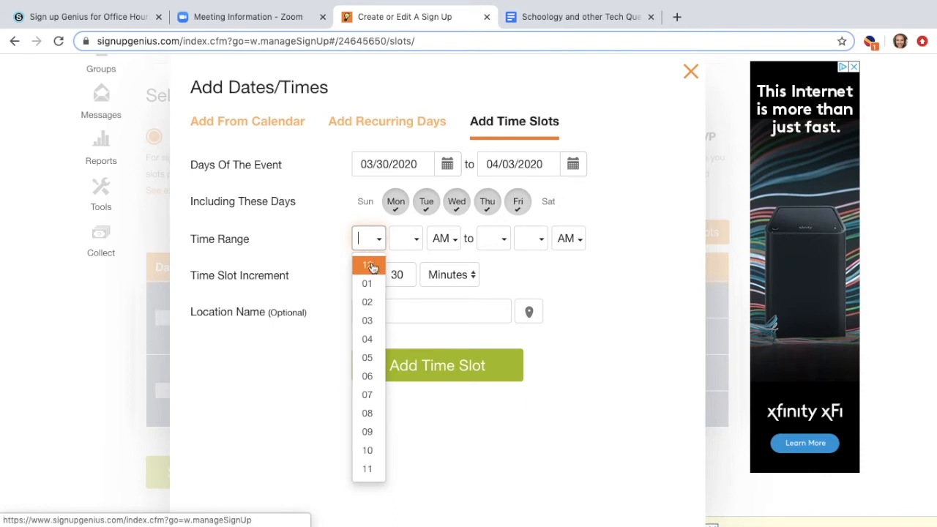
click(370, 450)
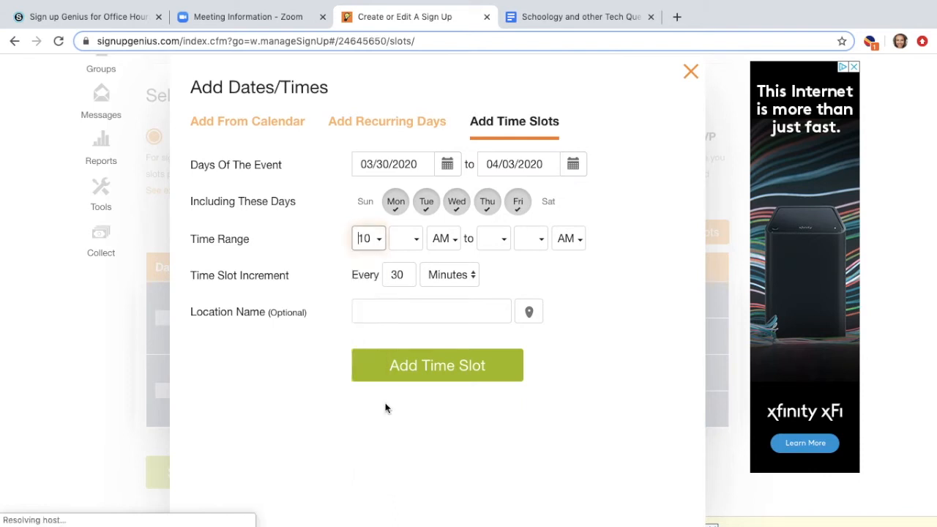
click(413, 249)
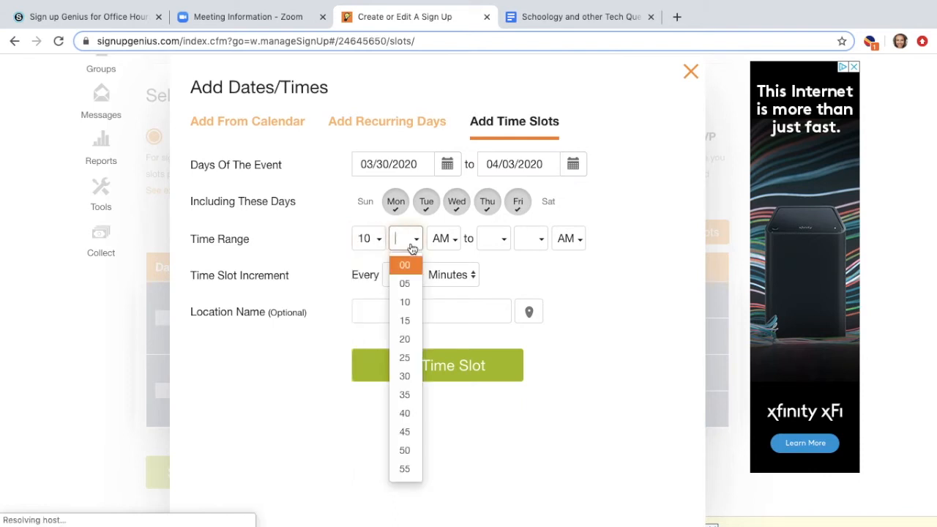
click(413, 434)
click(498, 248)
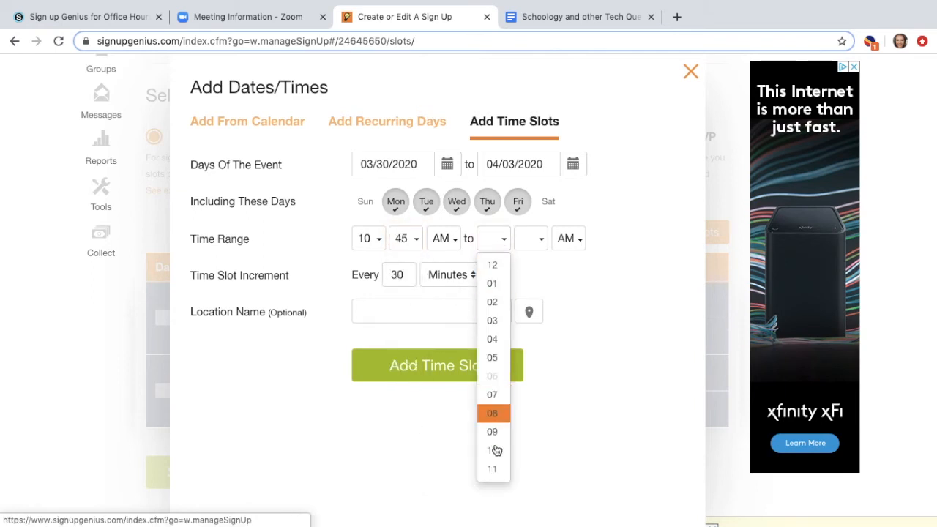
click(495, 472)
click(538, 242)
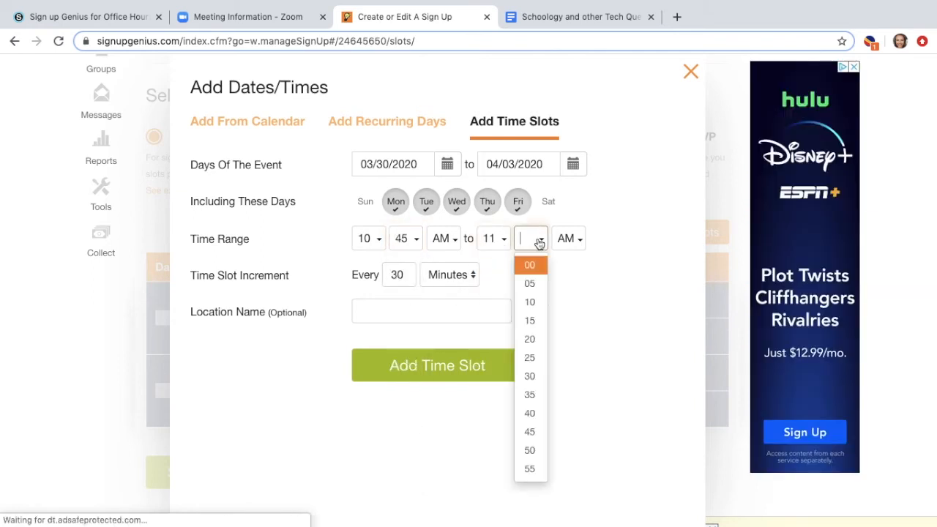
click(535, 432)
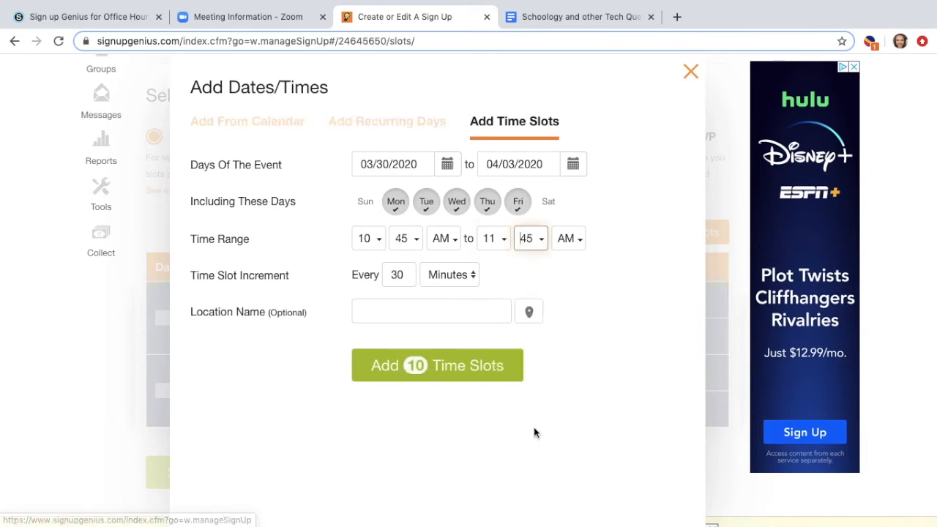
Set the time slot increment to every 15 minutes.
click(402, 275)
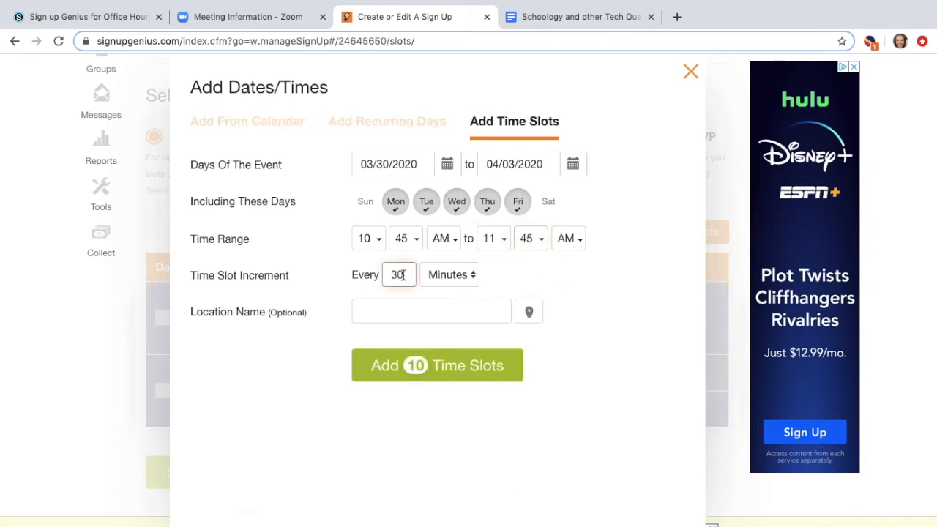
key(BackSpace)
key(BackSpace)
text(15)
Switch to Schoology to check the links in the Zoom for Office Hours folder, and return to the sign up form.
click(240, 23)
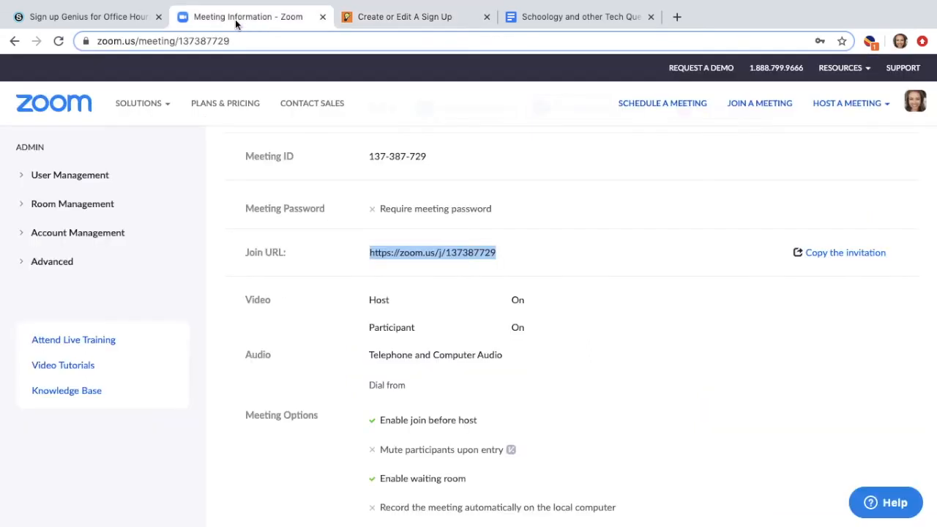
click(118, 17)
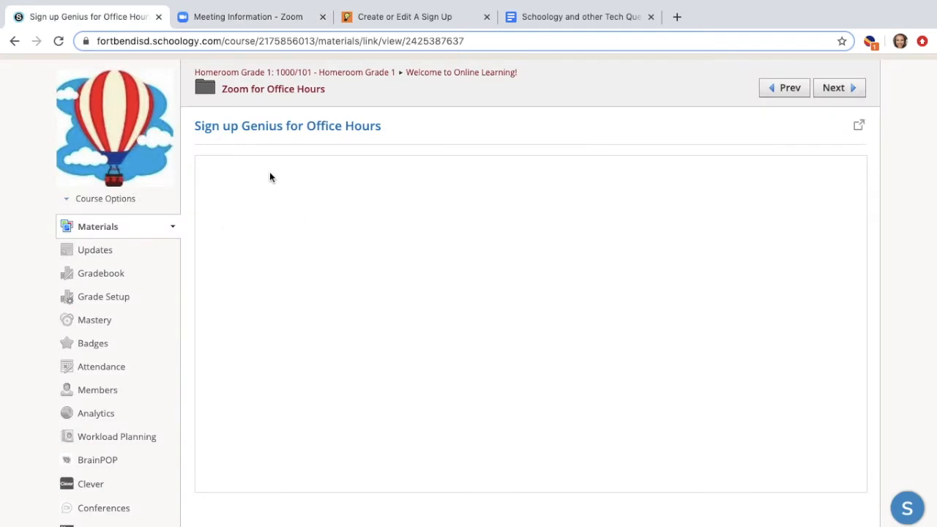
click(293, 90)
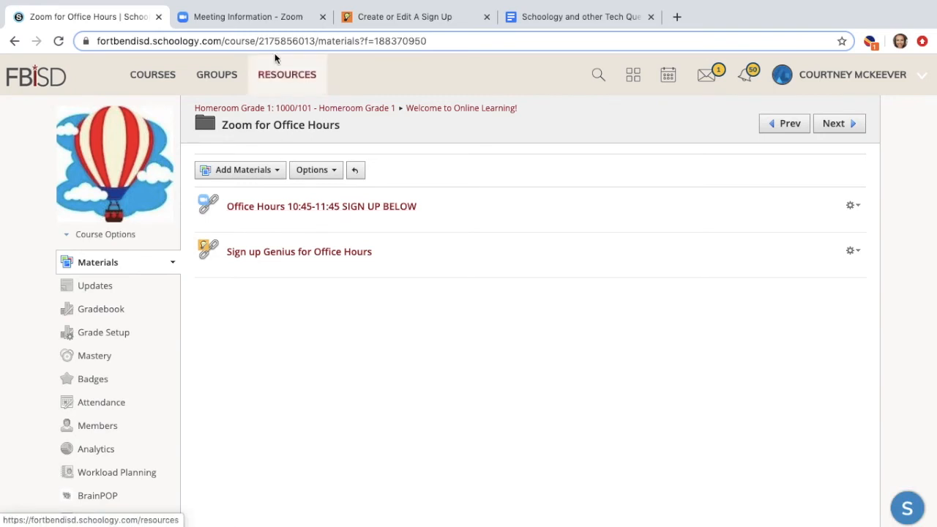
click(397, 19)
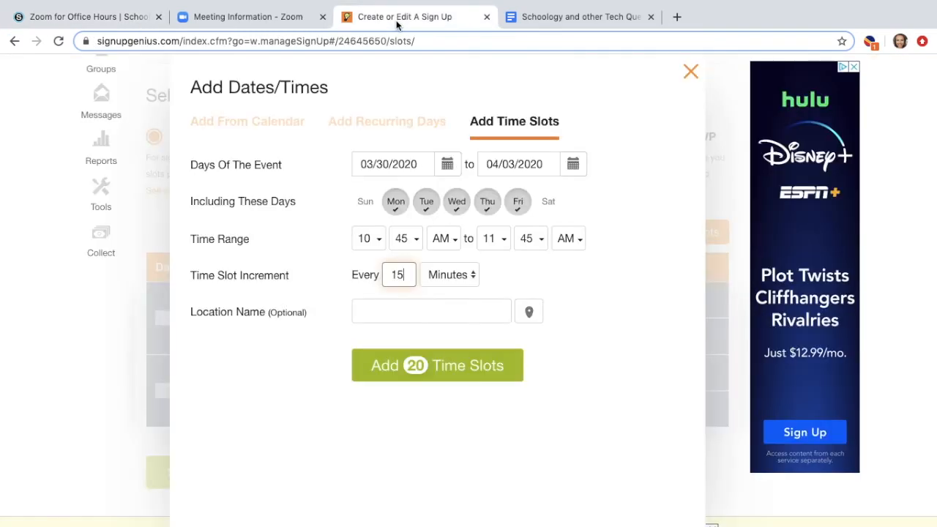
Copy the join URL from the Zoom meeting information and paste it as the time slots' location name in SignUpGenius.
click(267, 24)
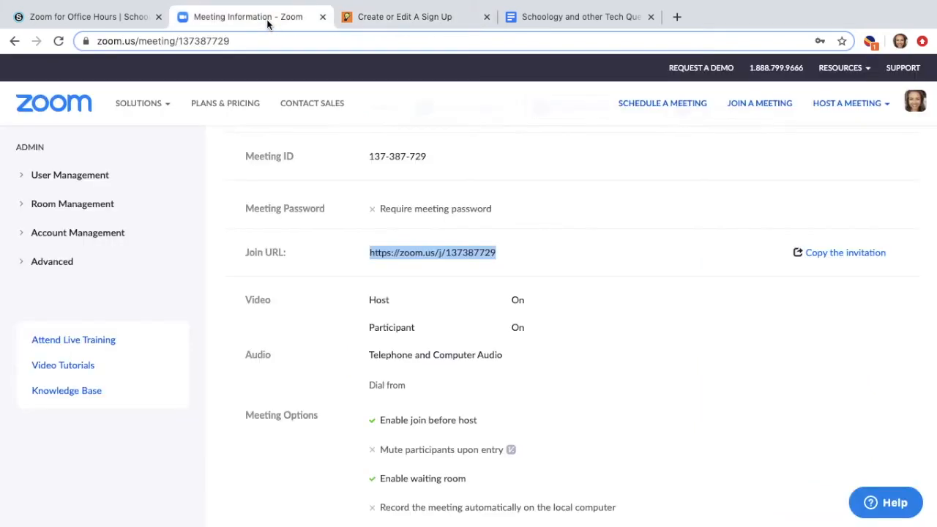
right_click(460, 254)
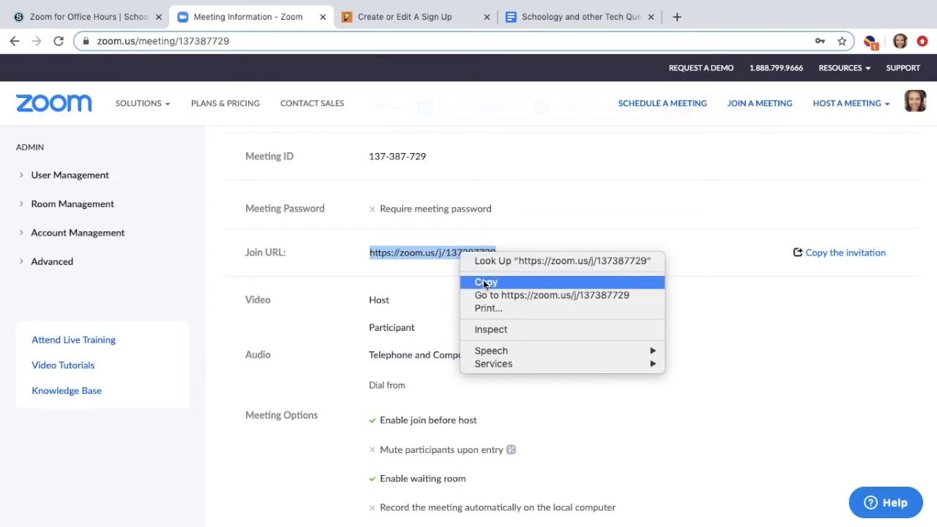
click(476, 284)
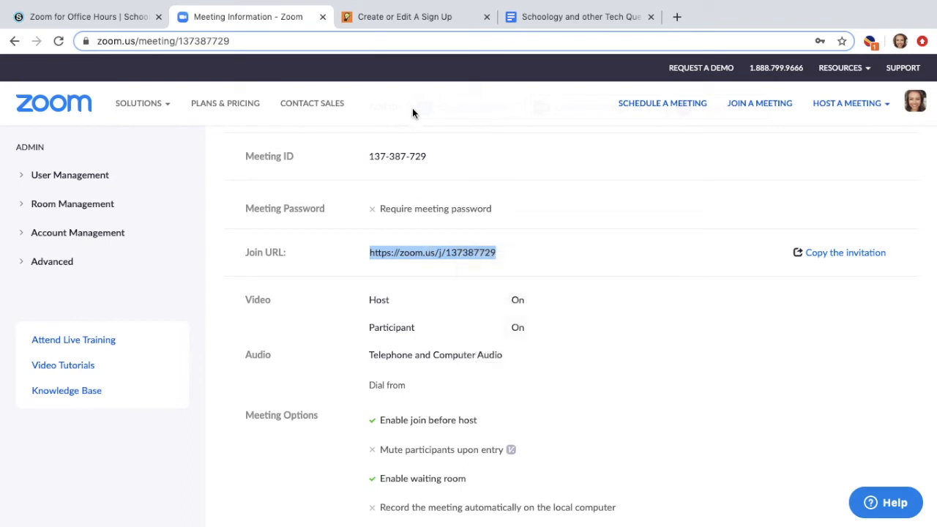
click(422, 24)
click(408, 311)
key(ctrl+v)
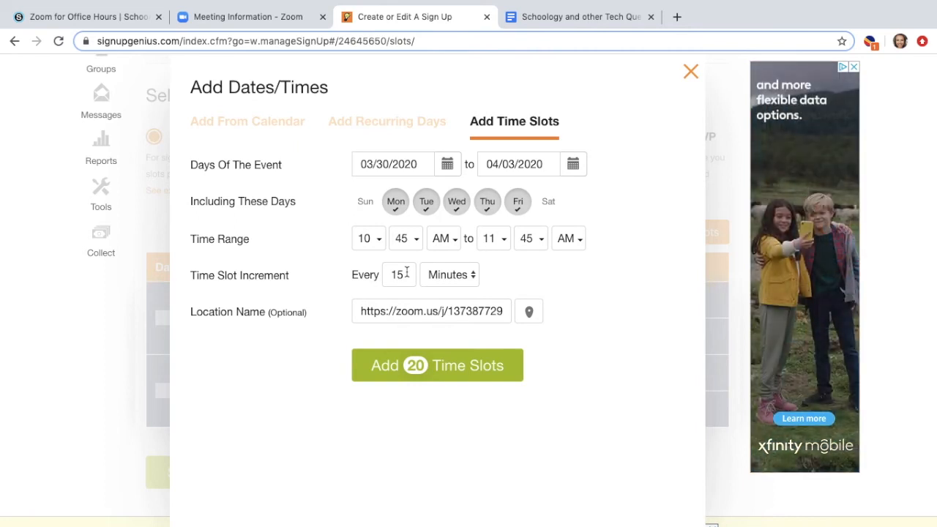
Add the 15-minute time slots to the sign up and review the resulting list of dates and locations.
click(415, 375)
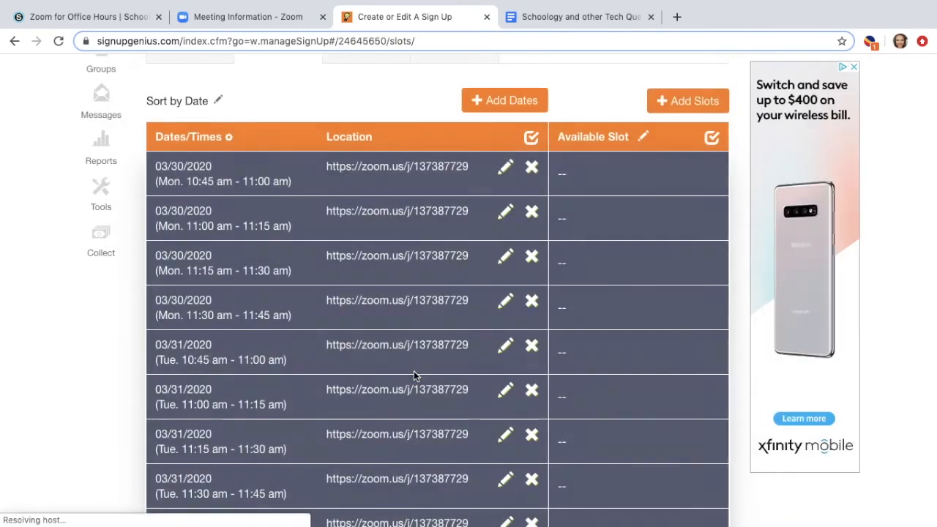
scroll(414, 375, down, 2)
scroll(414, 374, down, 5)
scroll(414, 371, up, 5)
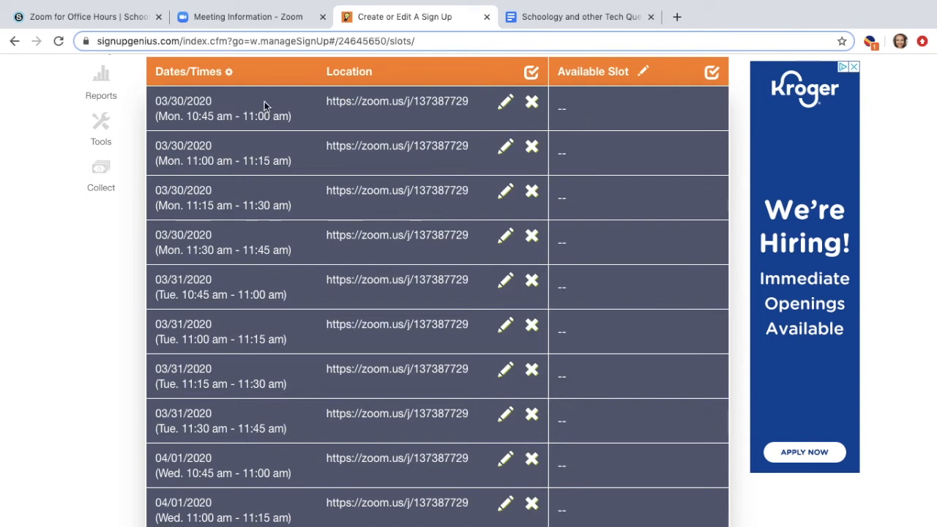
Add a single slot titled "Sign Up" with 6 wanted on all dates, and save it.
scroll(558, 151, up, 3)
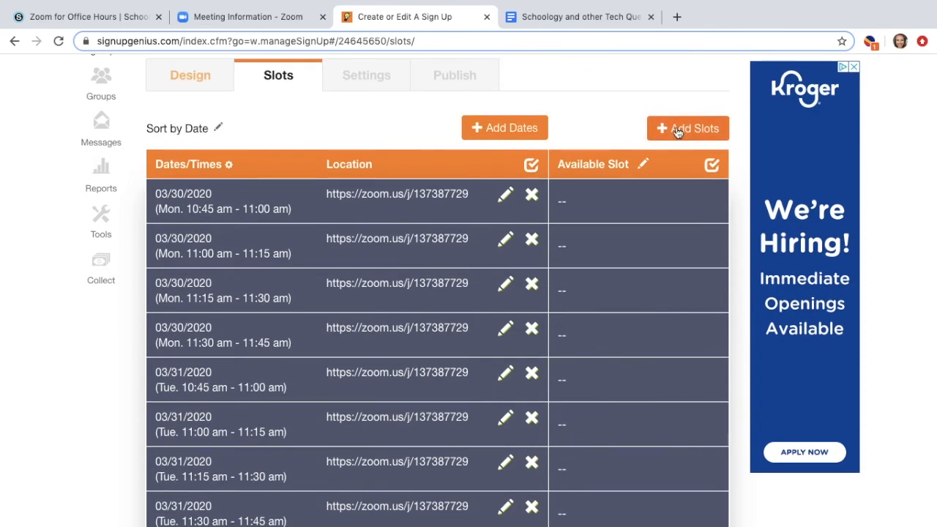
click(688, 130)
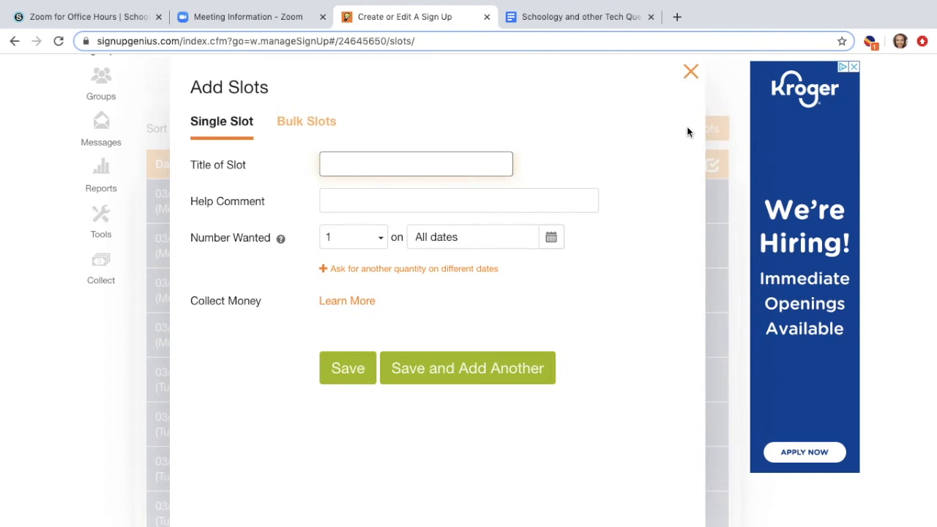
text(Sign Up)
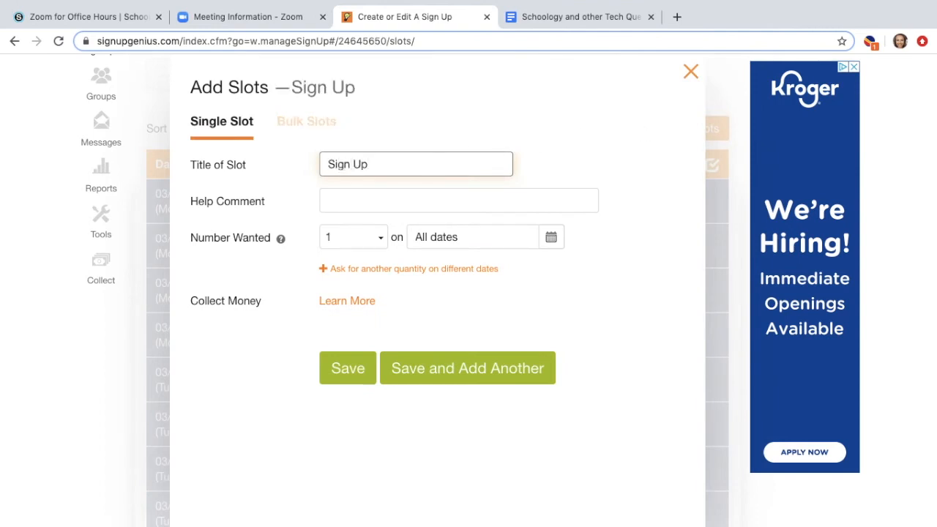
click(378, 240)
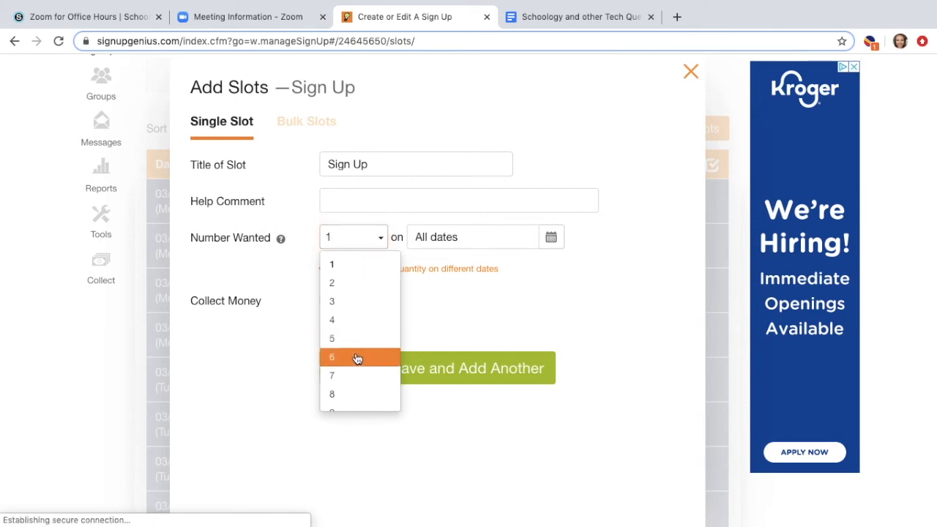
click(357, 358)
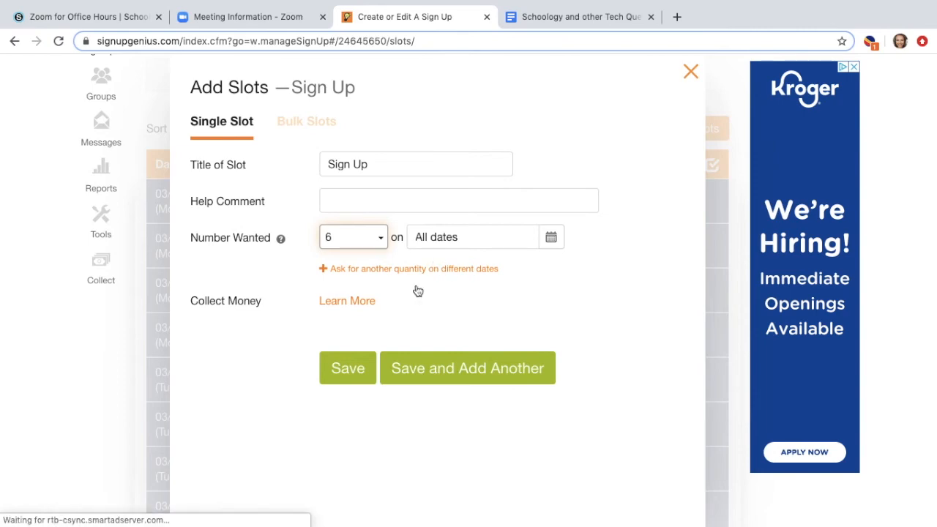
click(348, 370)
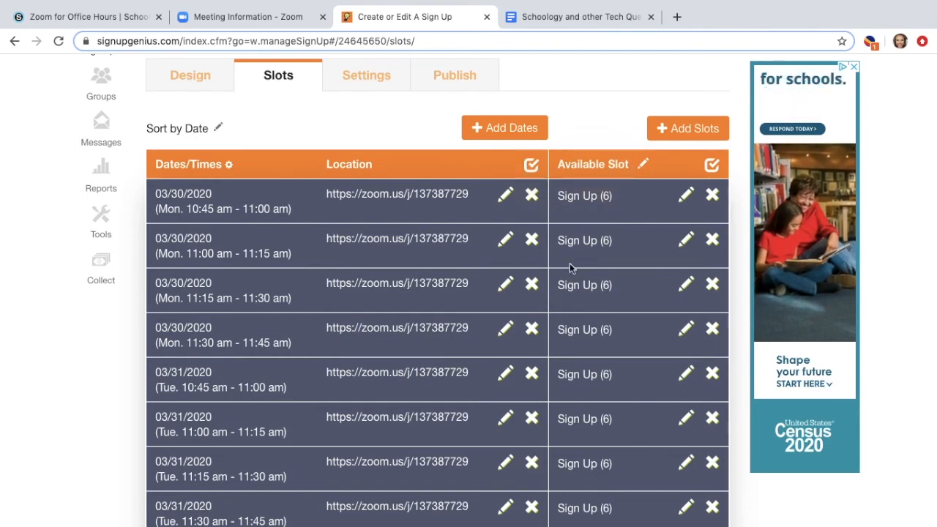
Review the sign-up slots across all dates, then save them and continue to the settings.
scroll(573, 320, down, 5)
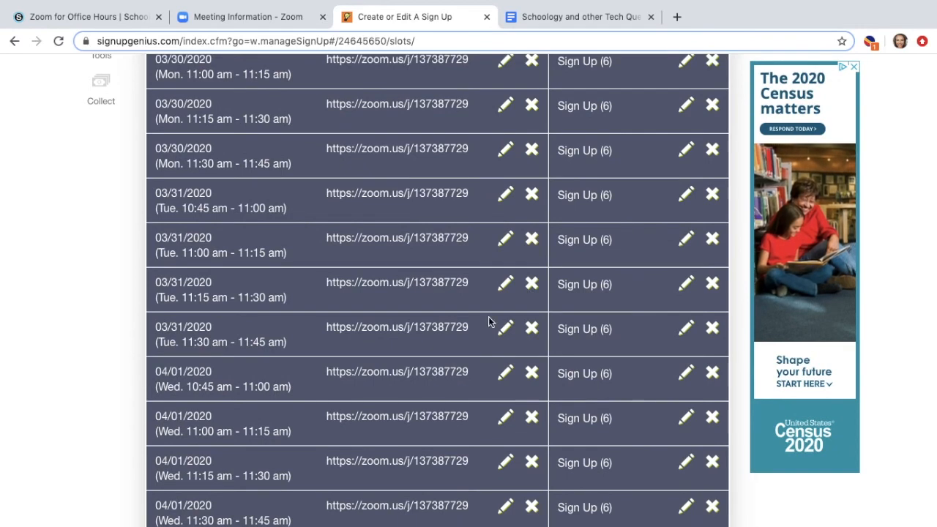
scroll(489, 322, down, 10)
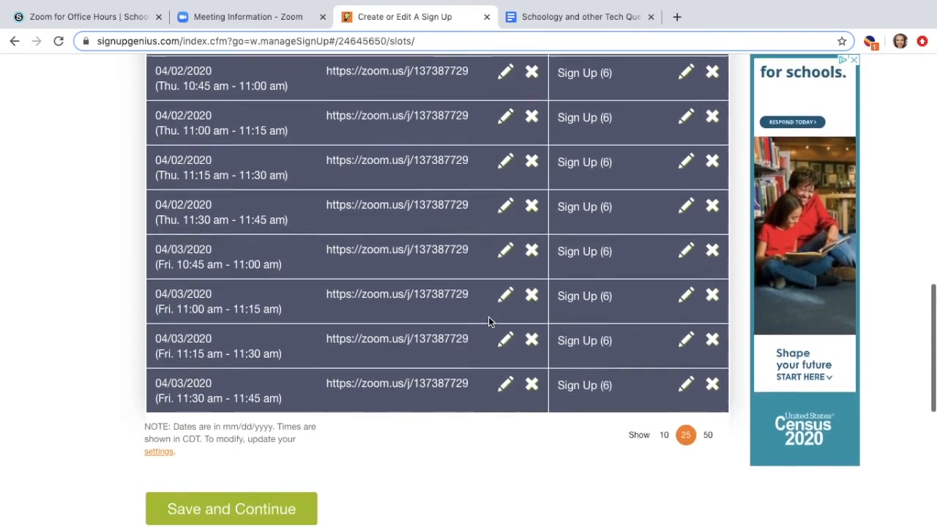
scroll(489, 322, down, 3)
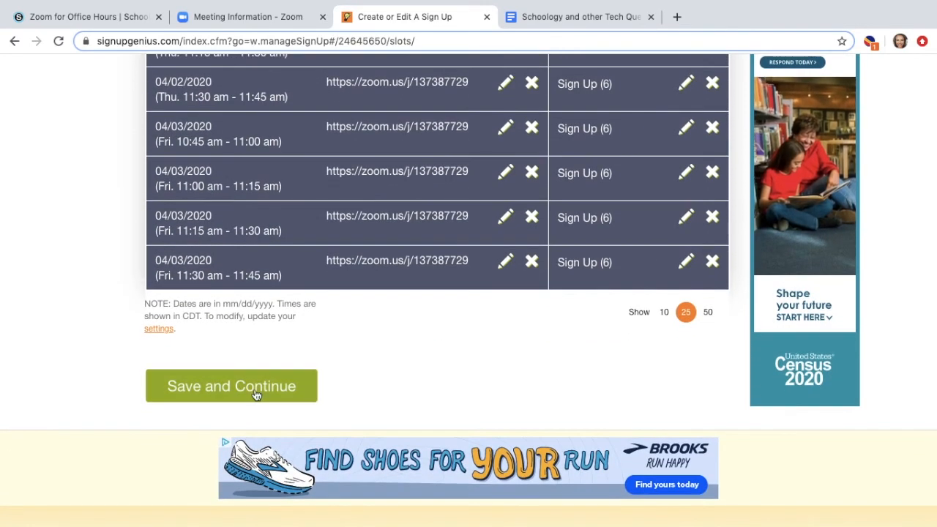
click(255, 394)
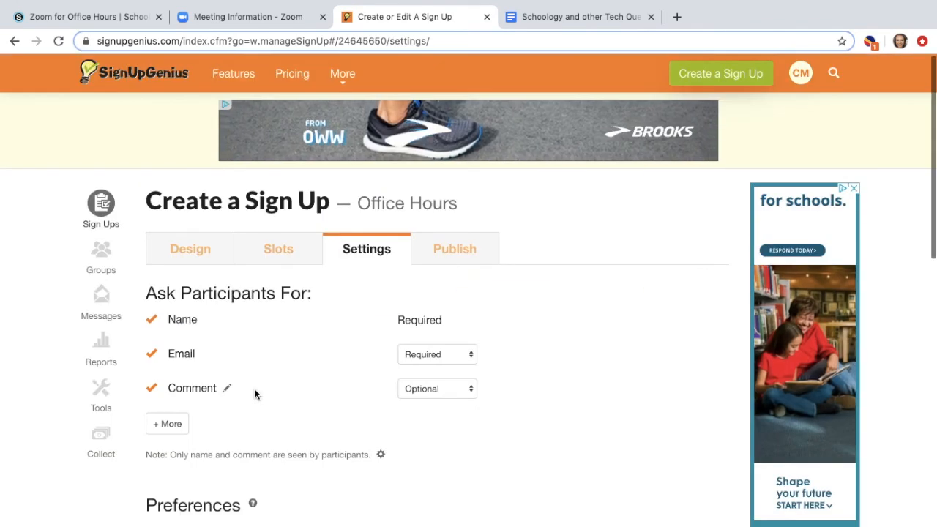
Review and save the participant and preference settings as they are, then publish the Office Hours sign up.
scroll(256, 392, down, 2)
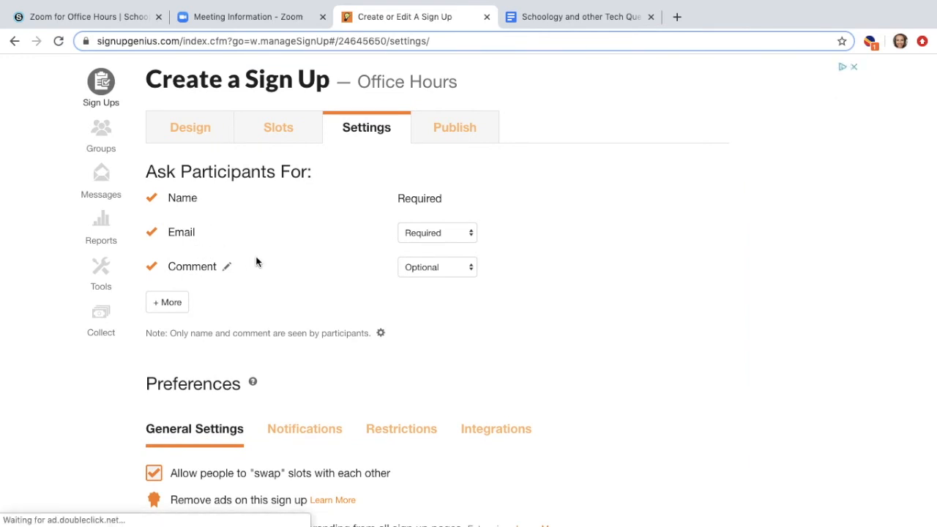
scroll(245, 268, down, 1)
scroll(245, 268, down, 1)
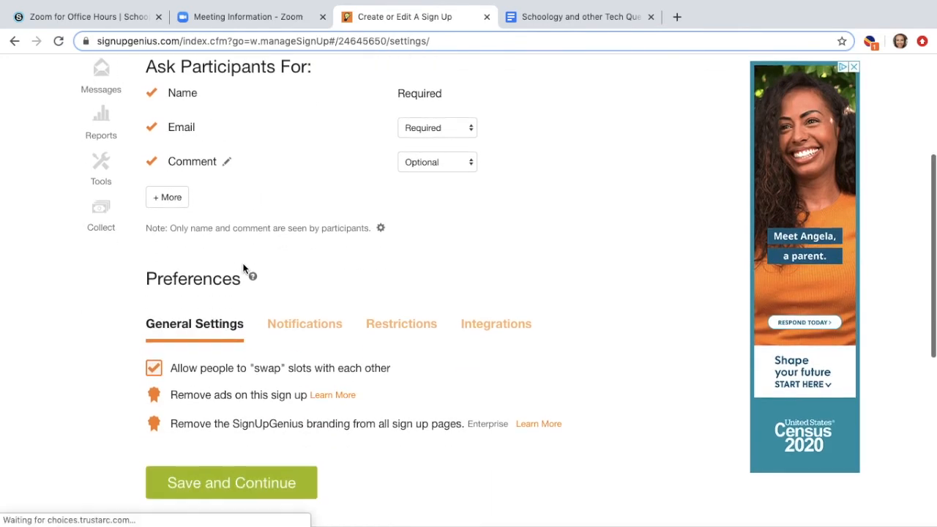
click(231, 444)
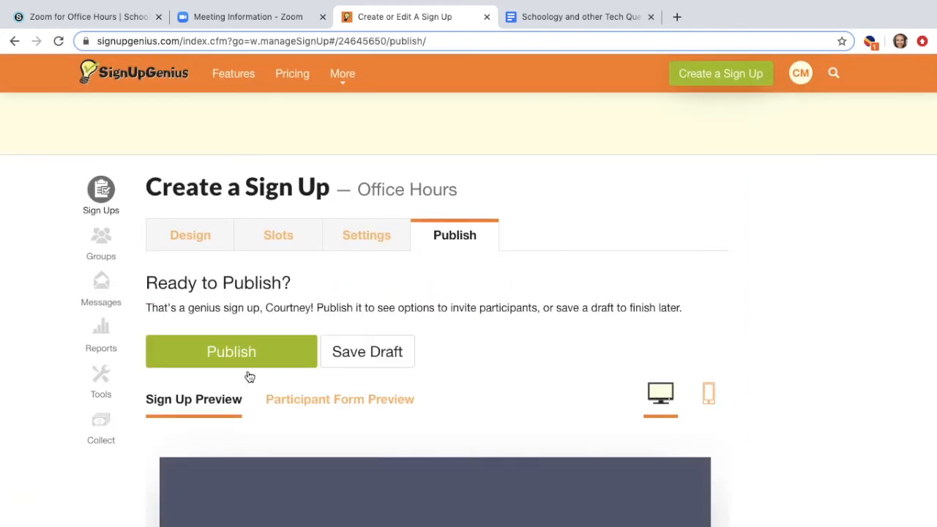
click(261, 358)
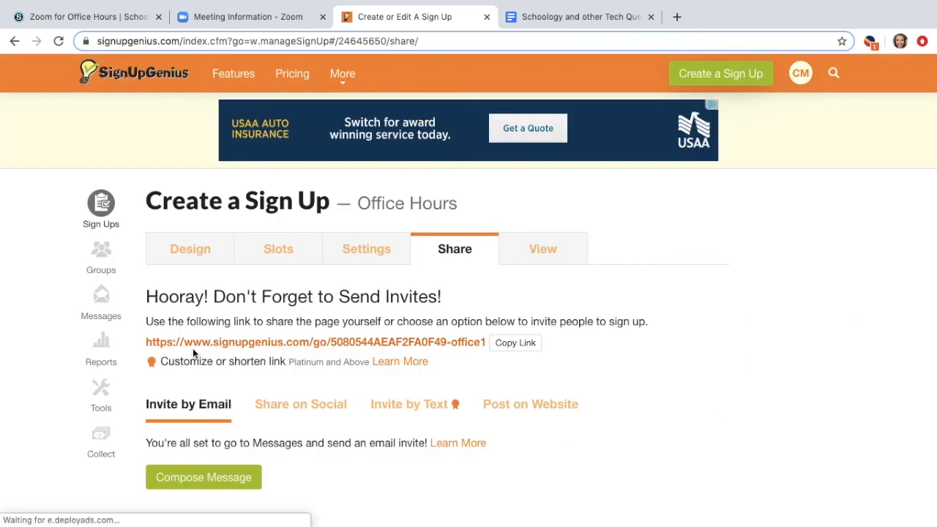
Copy the published sign up's share link and paste it as the URL of a new link in Schoology's Zoom for Office Hours folder.
click(520, 347)
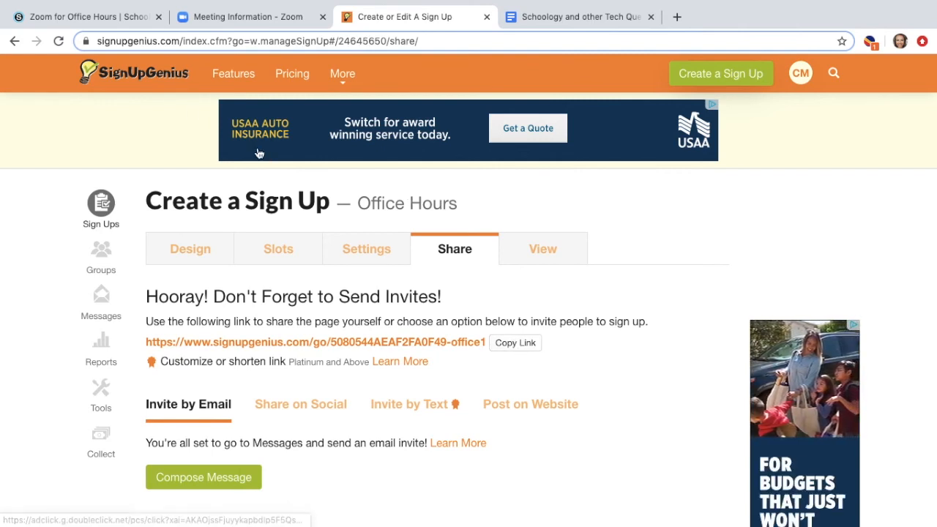
click(115, 19)
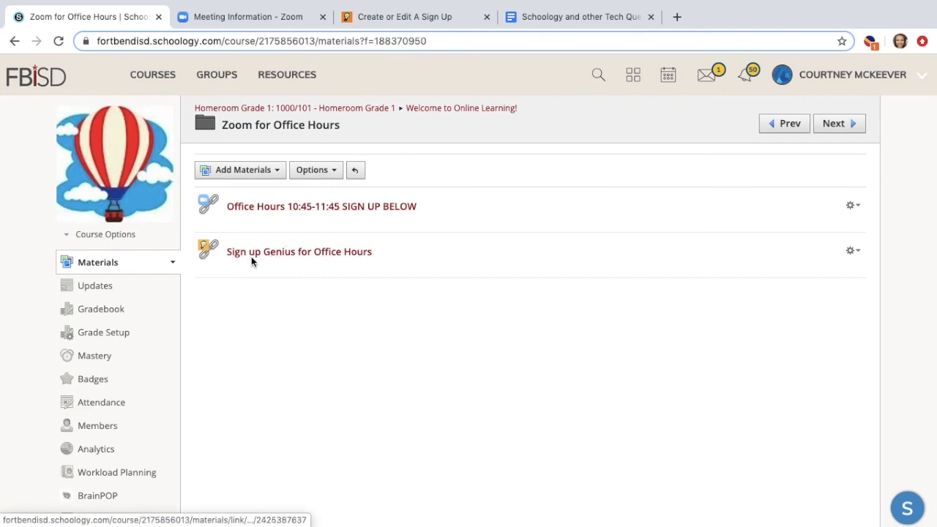
click(257, 176)
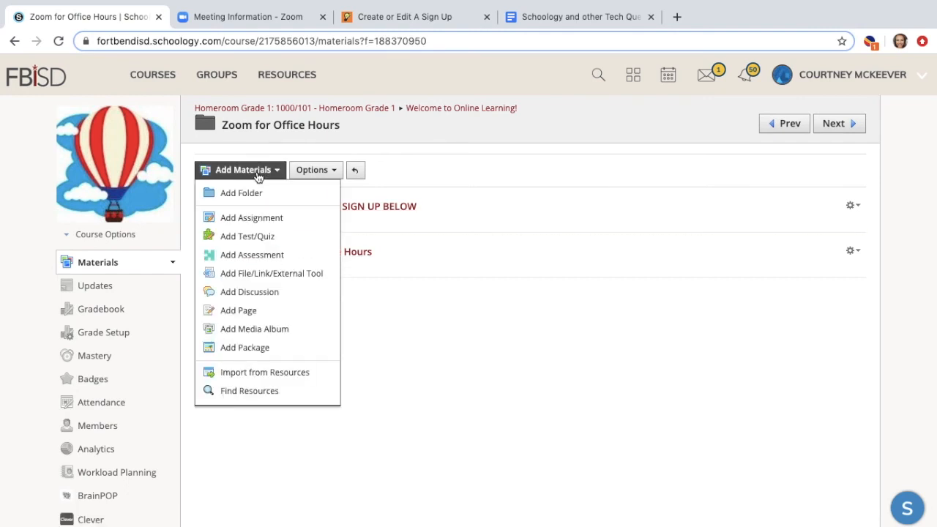
click(256, 275)
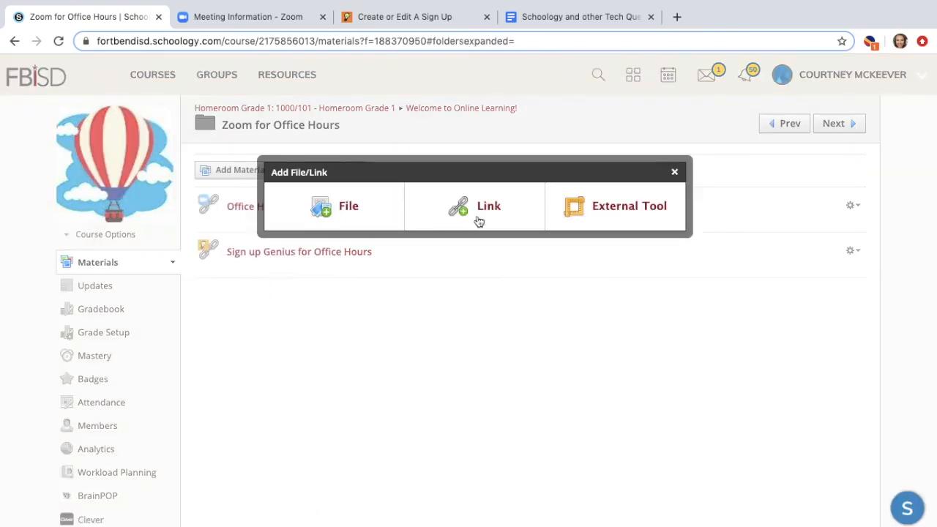
click(484, 213)
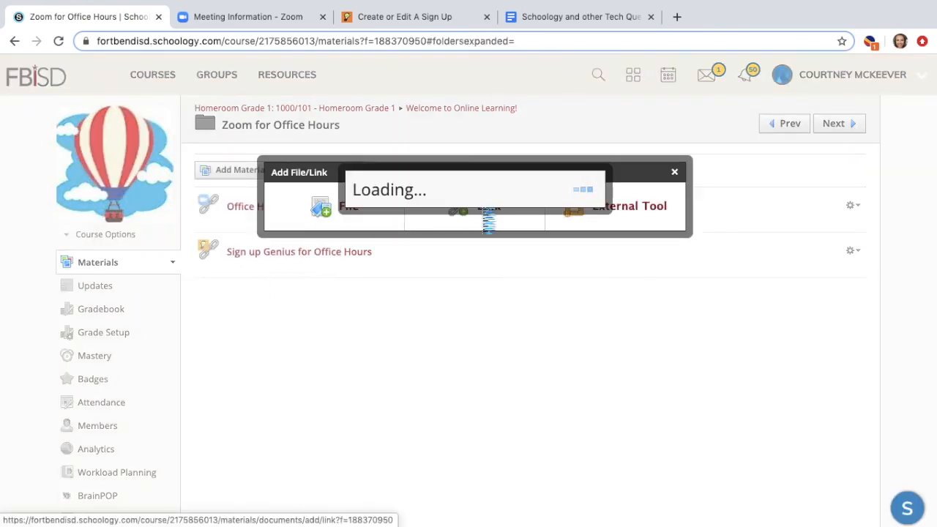
click(483, 183)
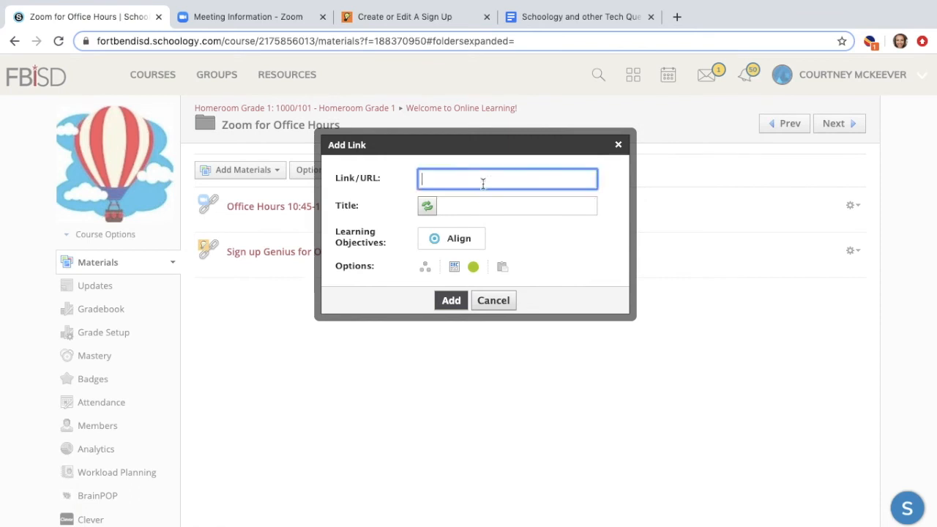
right_click(482, 183)
click(511, 272)
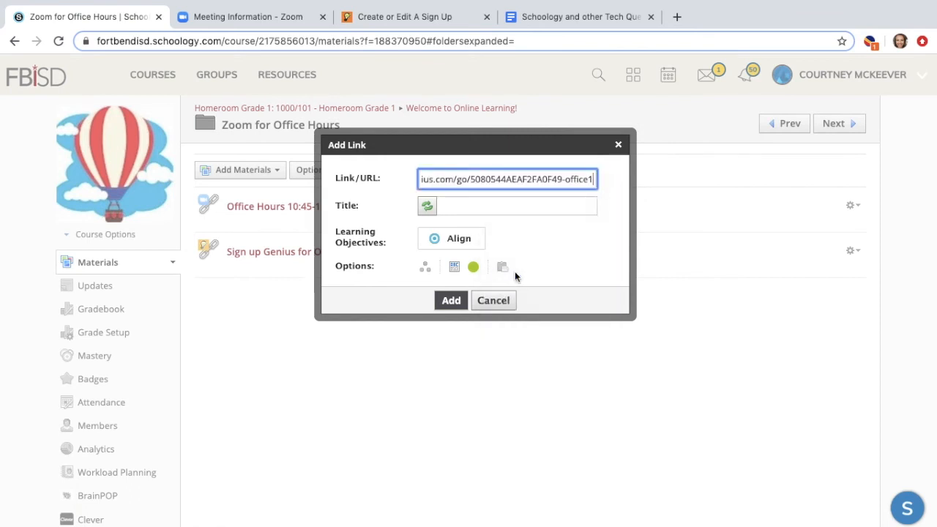
Title the link "Sign Up for a Time Slot for Office Hours" and add it to the folder.
click(474, 208)
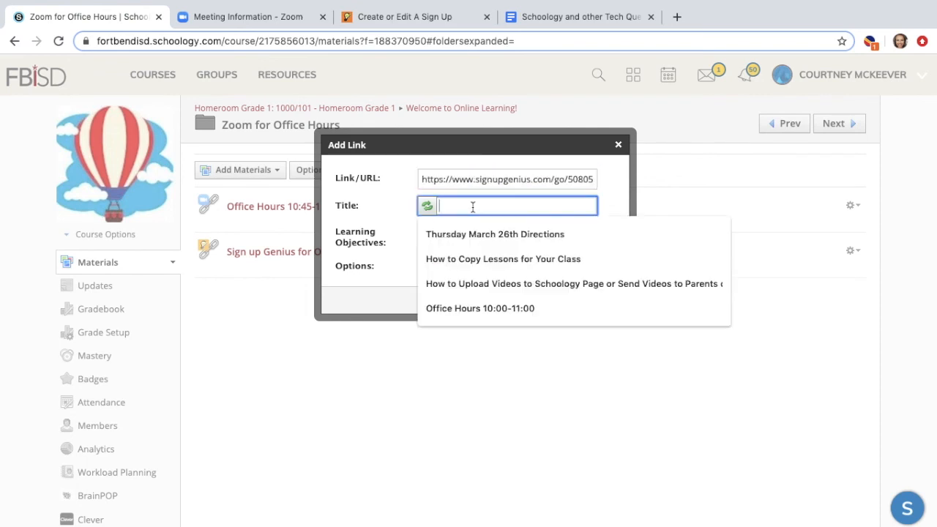
text(Sign Up for a Time Slot f)
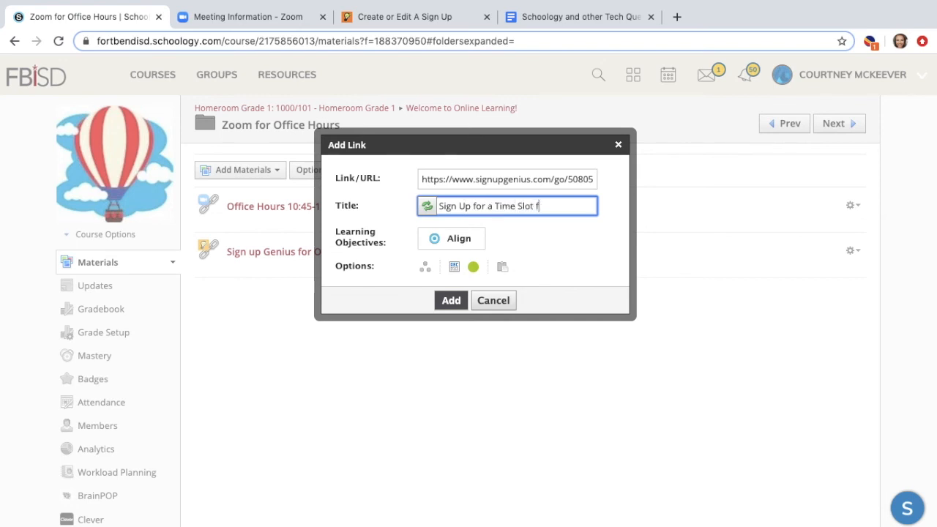
text(Hours)
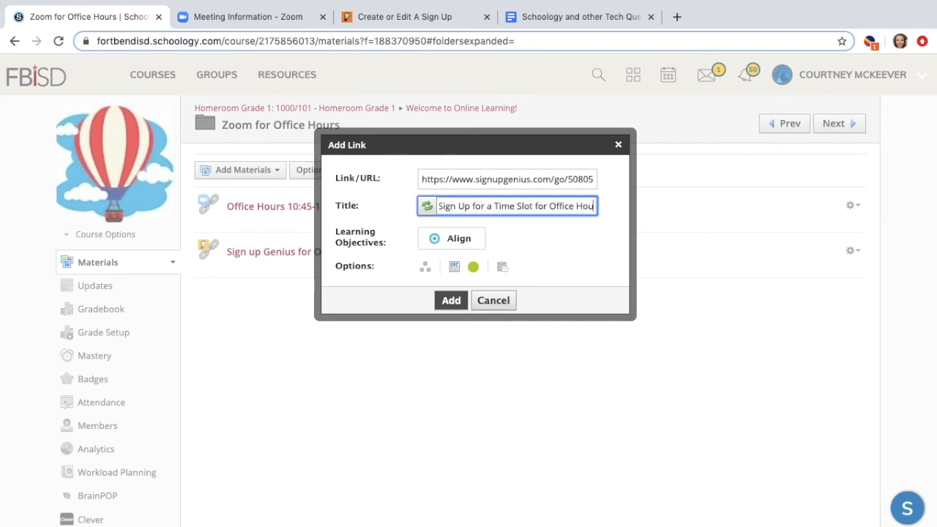
click(452, 301)
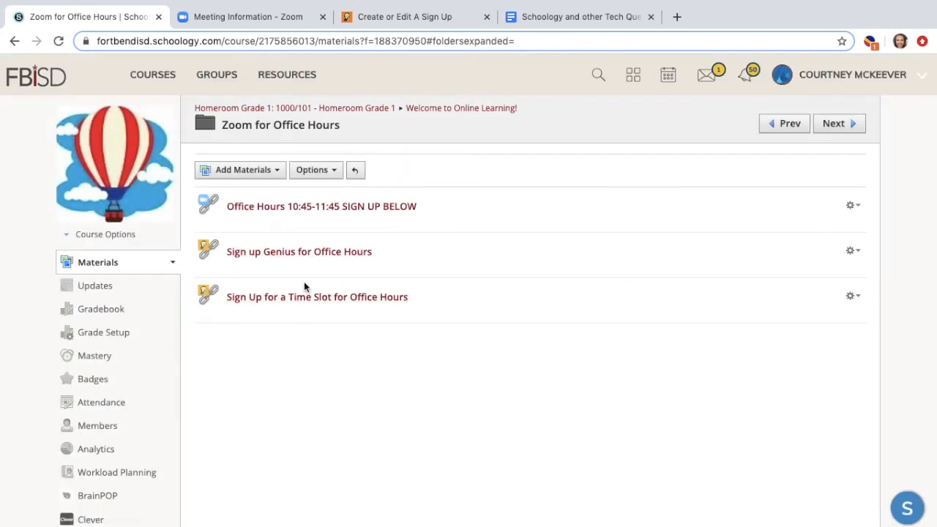
Open the new sign-up link from the Schoology folder and examine the public page's location, dates and 15-minute time slots.
click(299, 303)
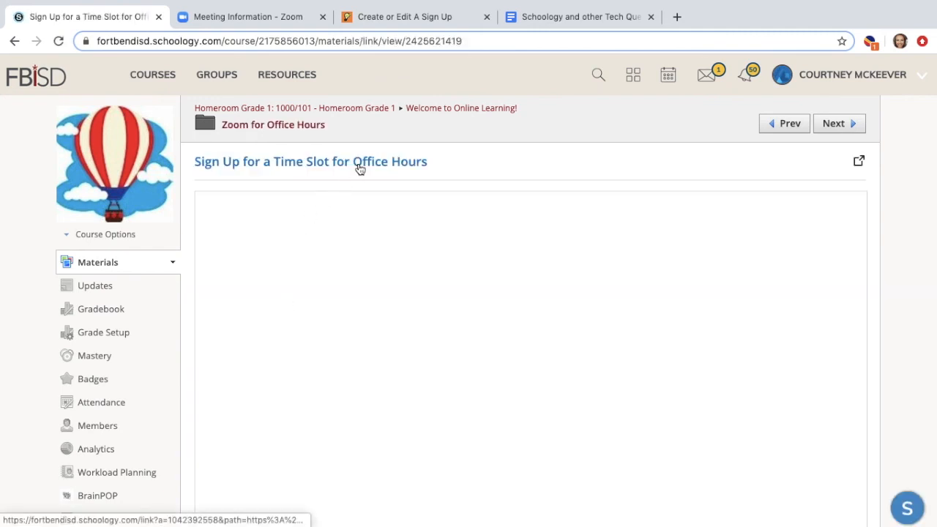
click(359, 167)
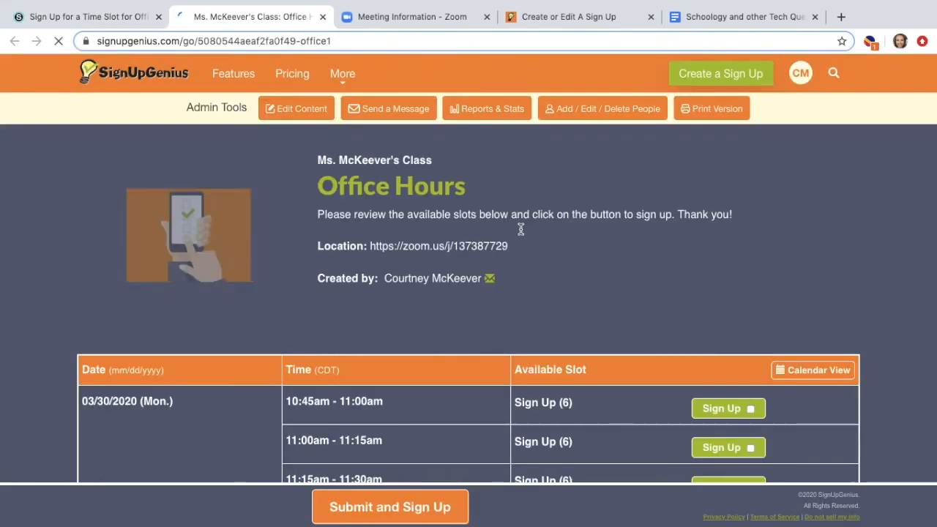
scroll(323, 325, down, 3)
scroll(324, 326, down, 8)
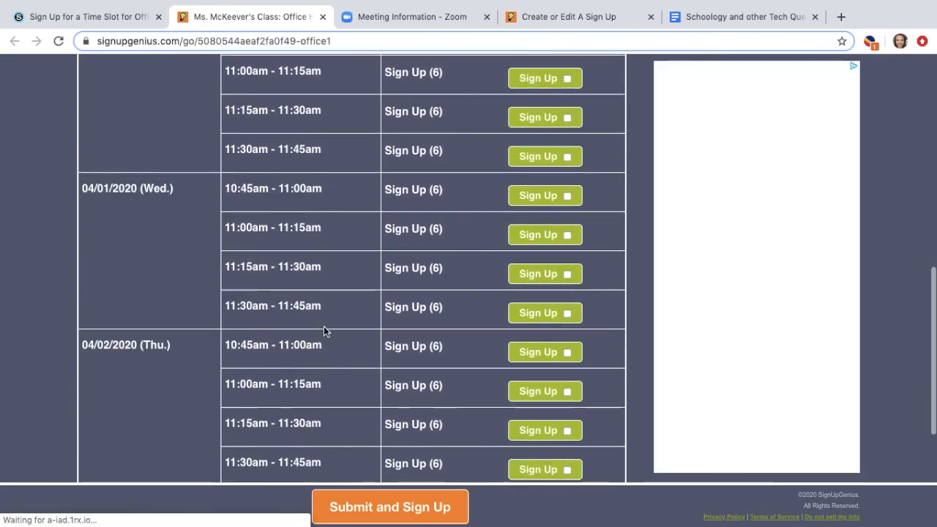
scroll(325, 327, up, 10)
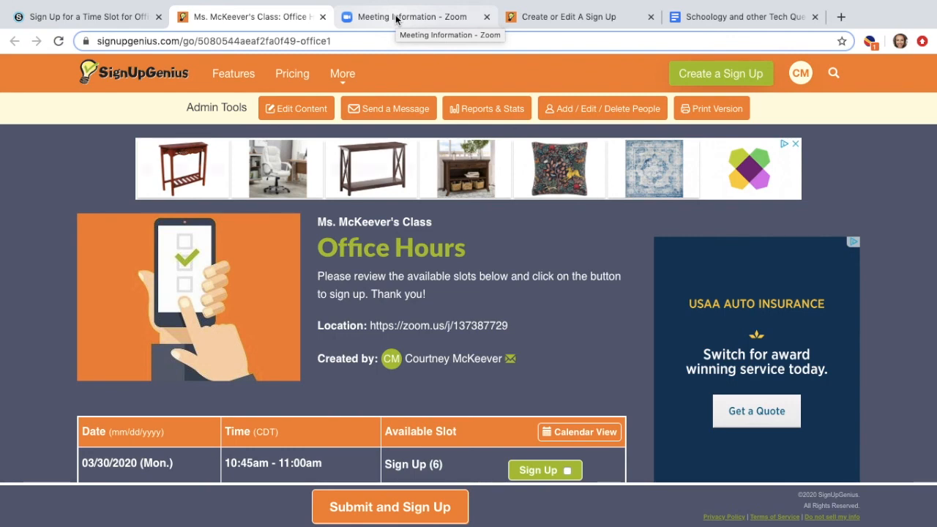
scroll(338, 295, down, 4)
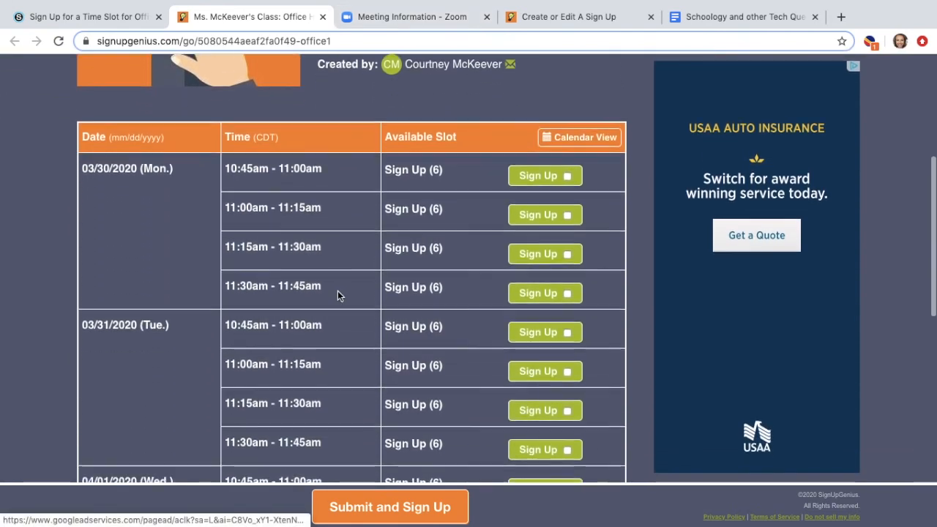
scroll(337, 291, down, 1)
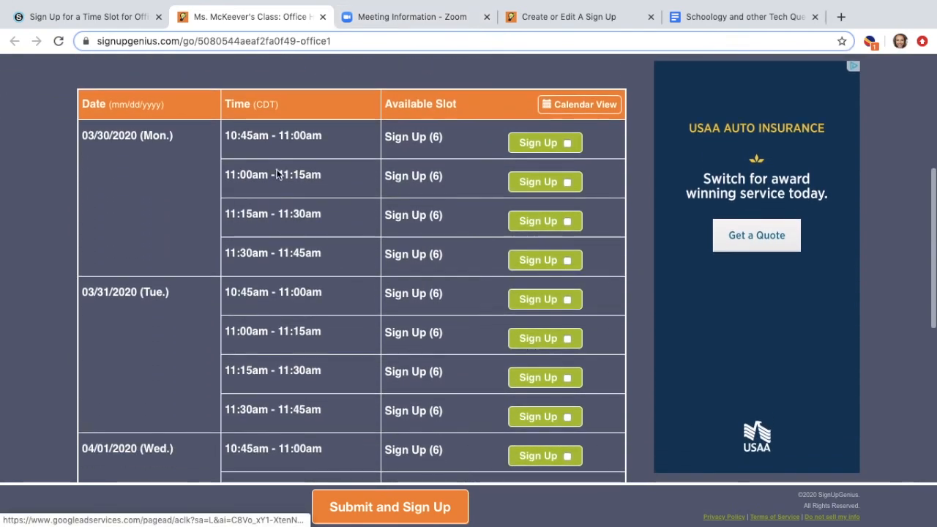
Return to the SignUpGenius editor, open the list of created sign ups, and locate the new Office Hours entry's edit option.
click(552, 17)
click(196, 259)
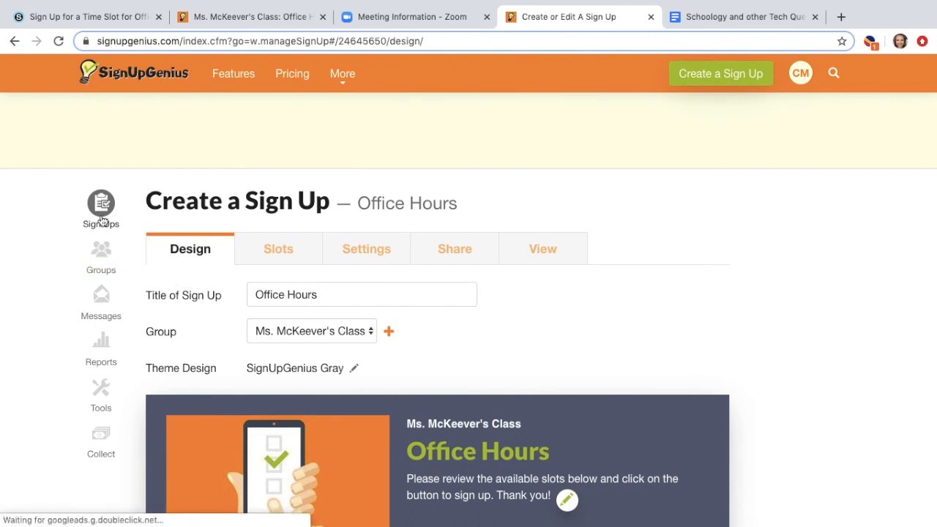
click(102, 219)
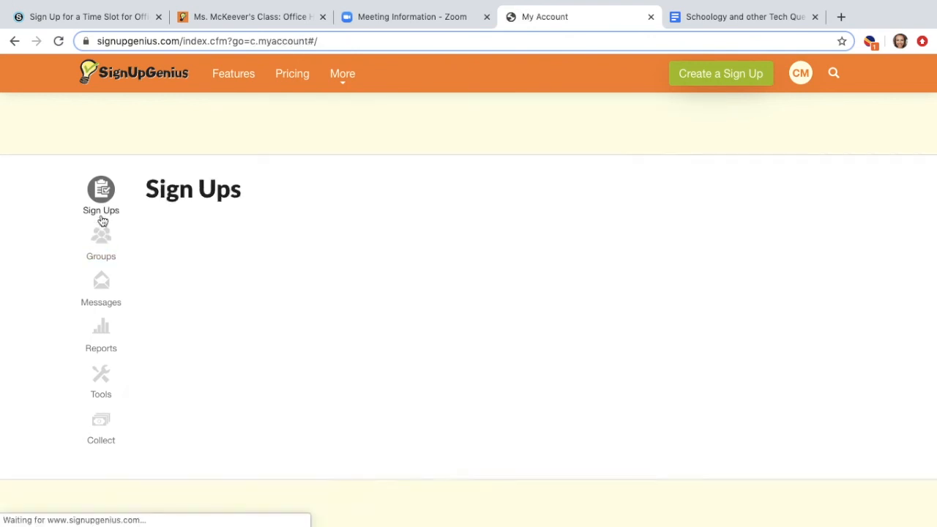
scroll(376, 324, down, 5)
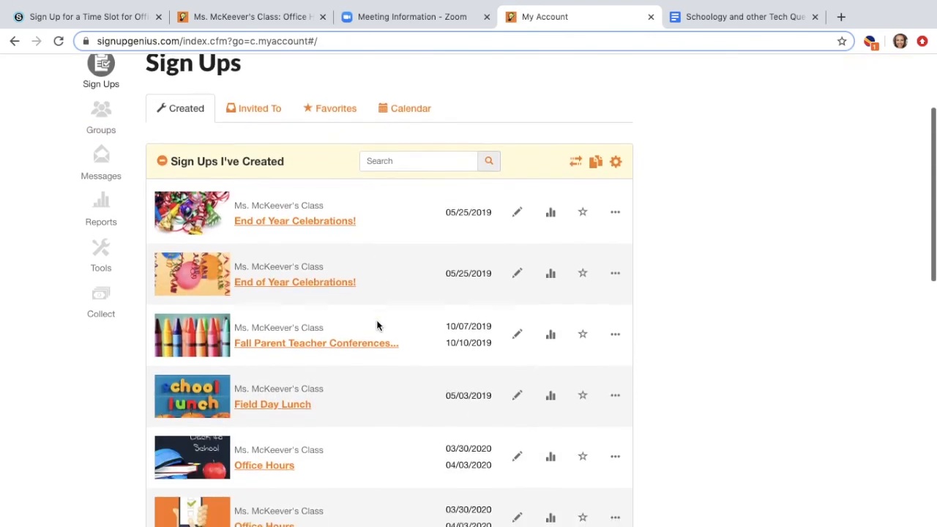
scroll(377, 325, down, 2)
scroll(376, 320, down, 1)
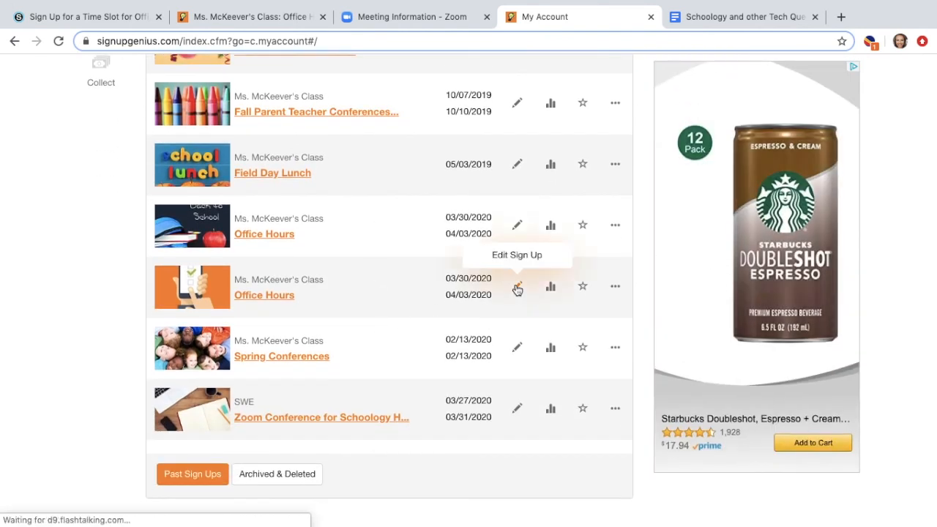
Edit the Office Hours sign up's slots, examine the time-slot form for adding more dates and its start-date calendar, and close it without adding any.
click(517, 288)
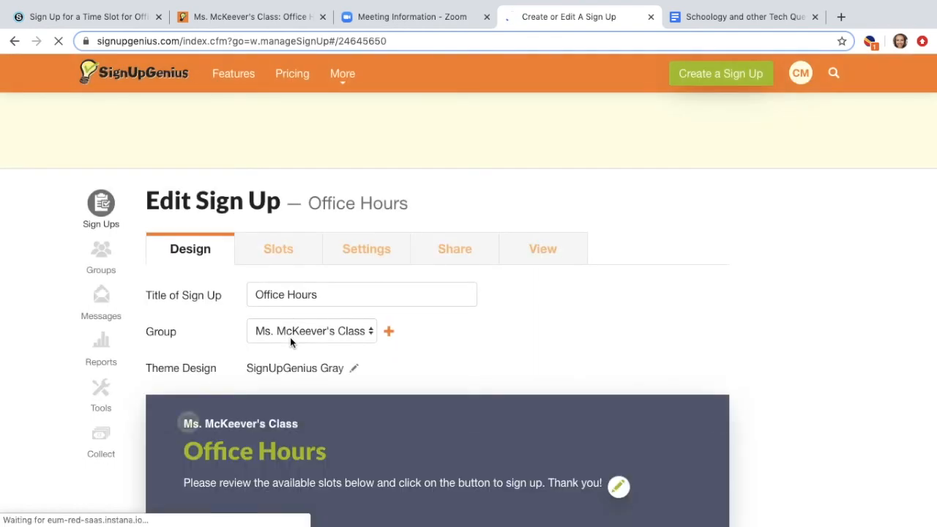
click(281, 257)
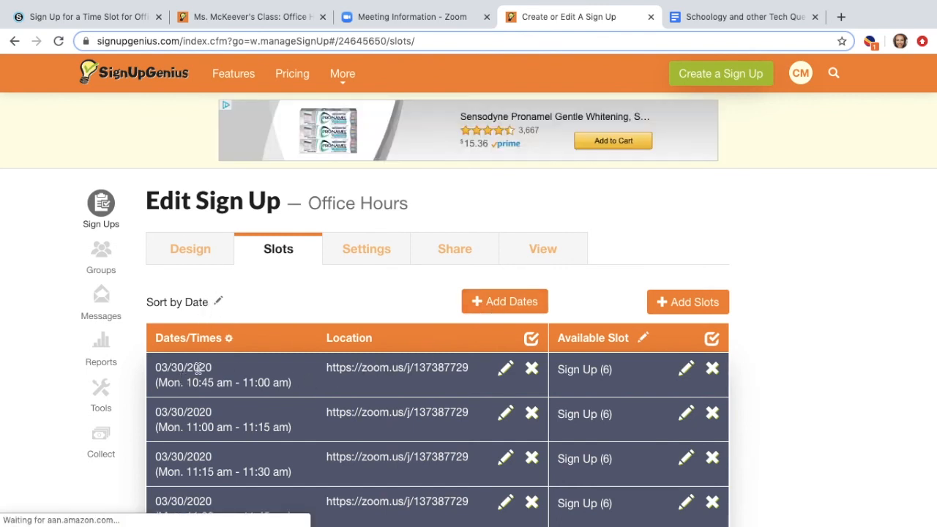
click(505, 301)
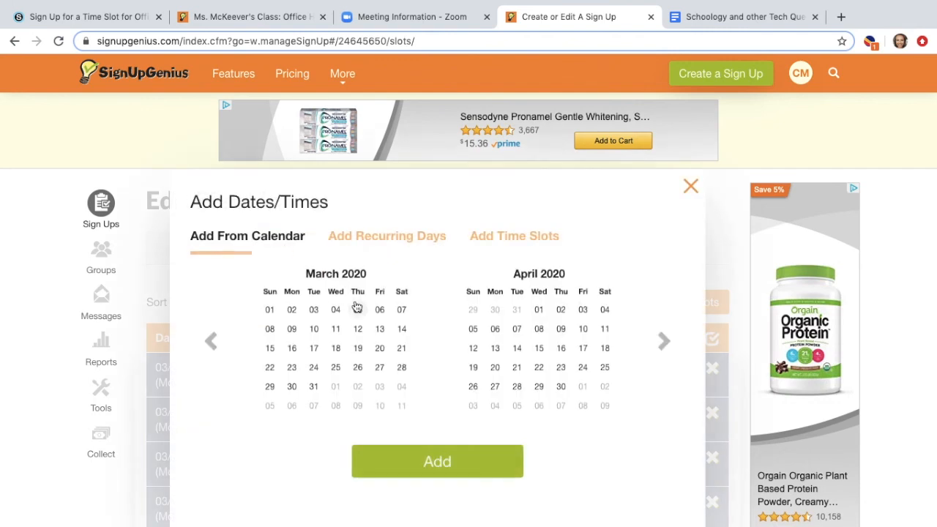
click(519, 240)
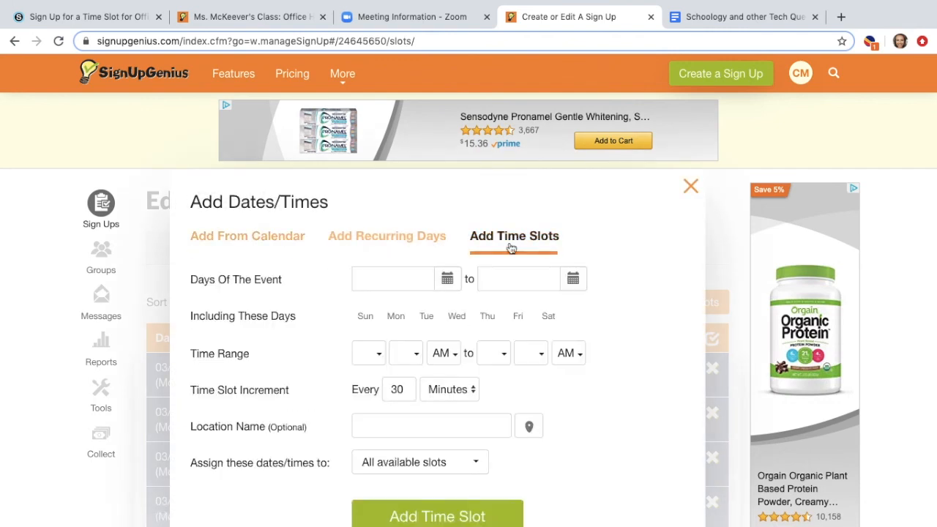
click(447, 280)
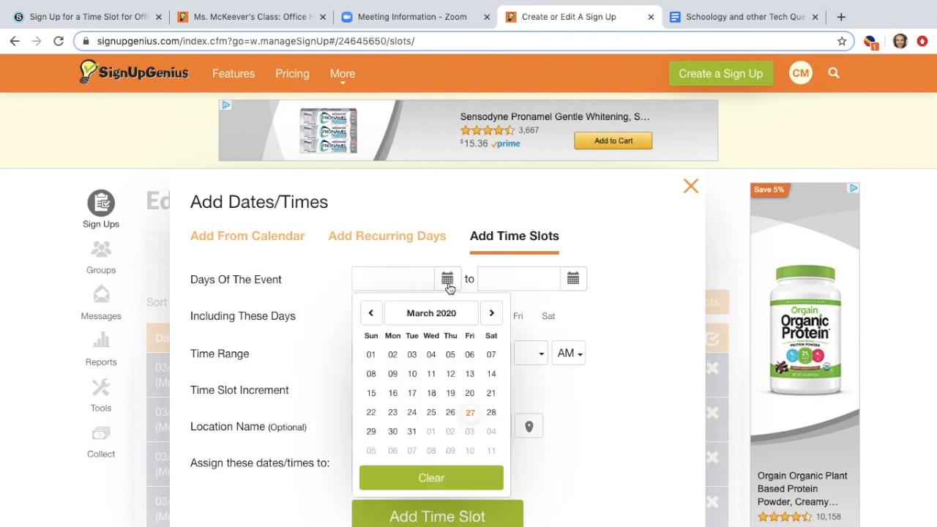
click(690, 190)
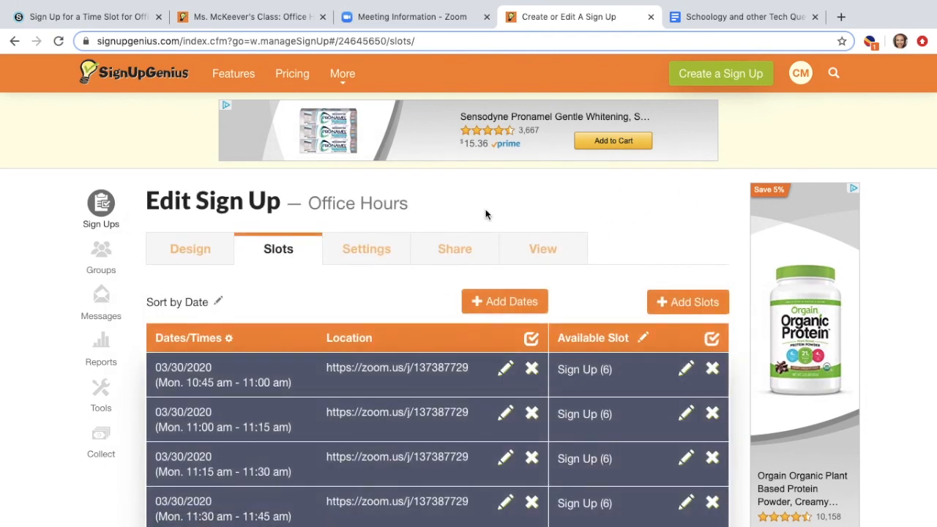